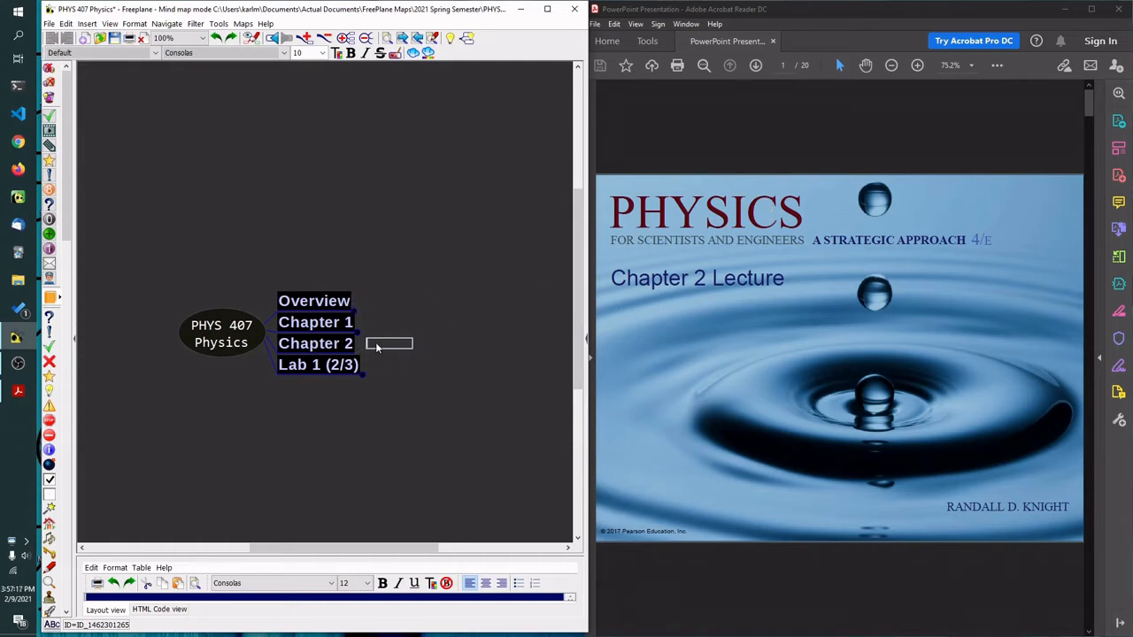
Name the new child node of Chapter 2 "Meta", apply the Floating node style, and give it a child node "due 2/9/2021".
type("Mt")
key("Return")
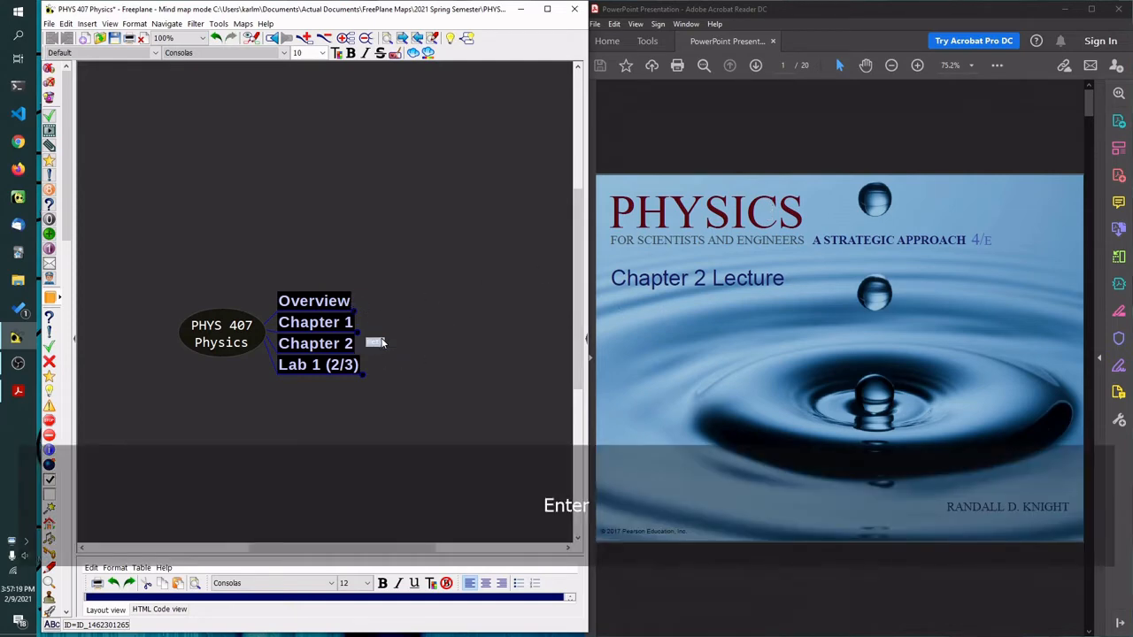
key("F6")
key("Insert")
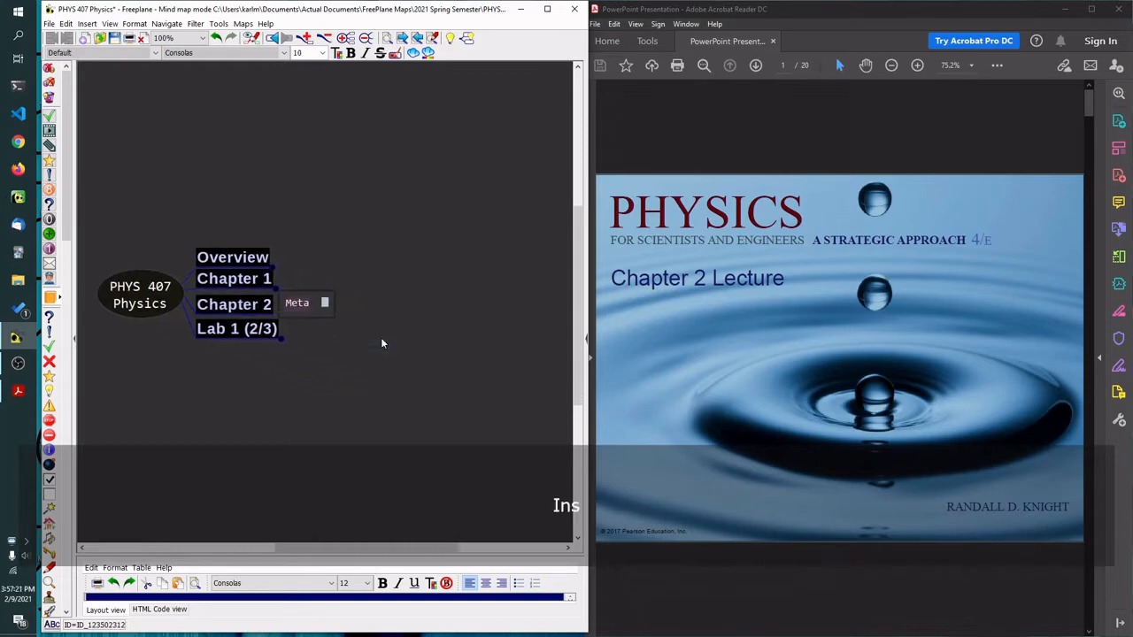
type("due 2/9/")
key("BackSpace")
type("9/2021")
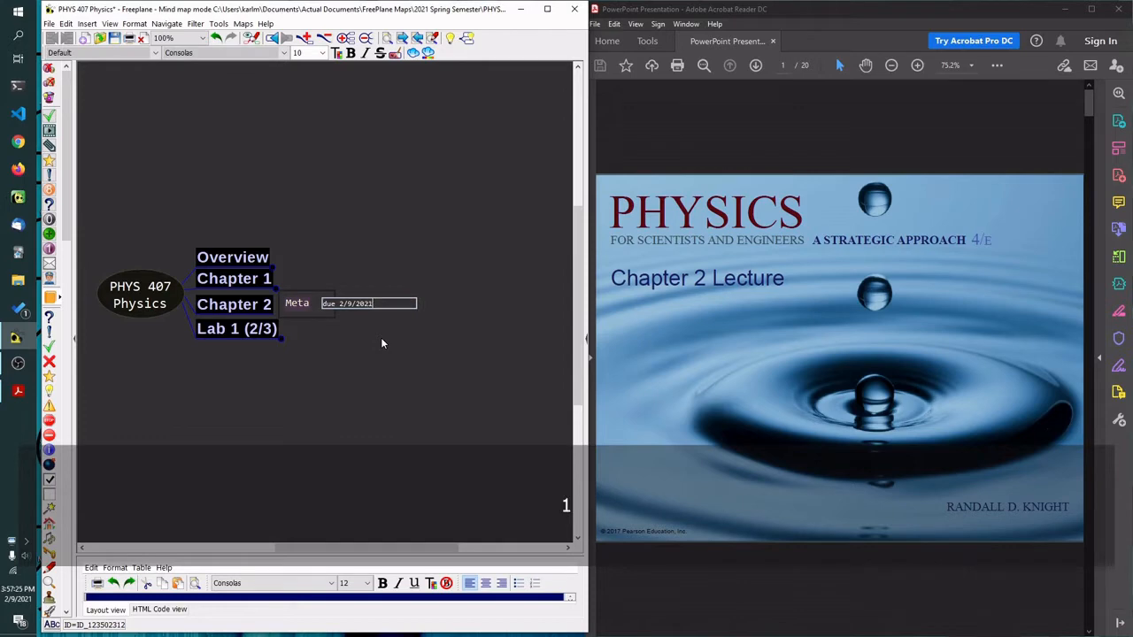
key("Return")
Add a sibling node named "Reading" below Meta under Chapter 2.
key("Left")
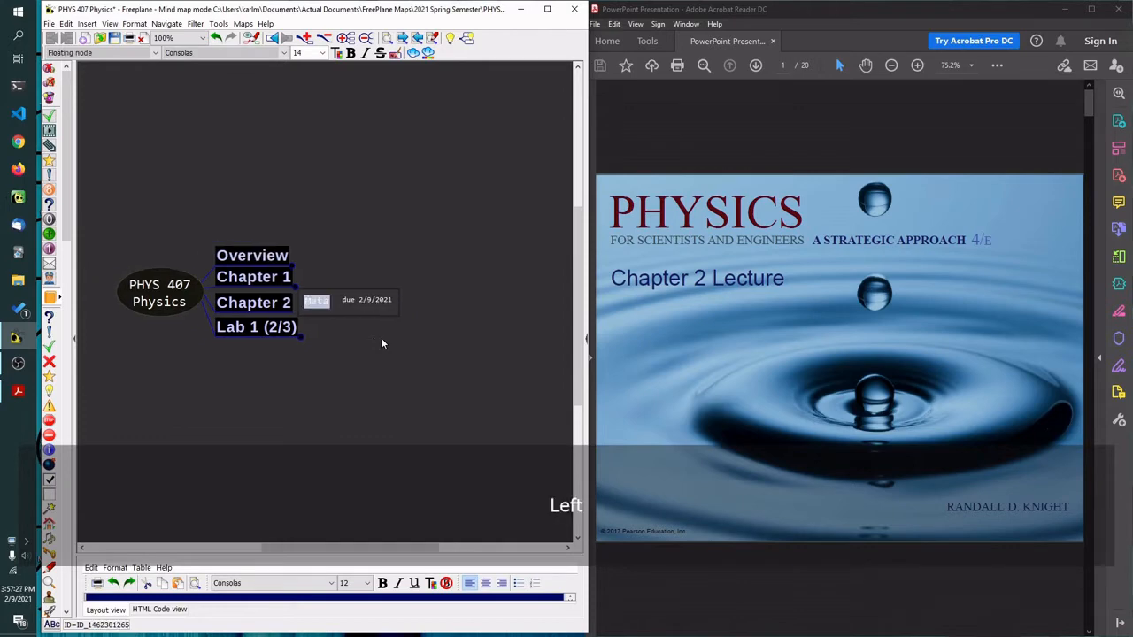
key("Return")
type("Reading")
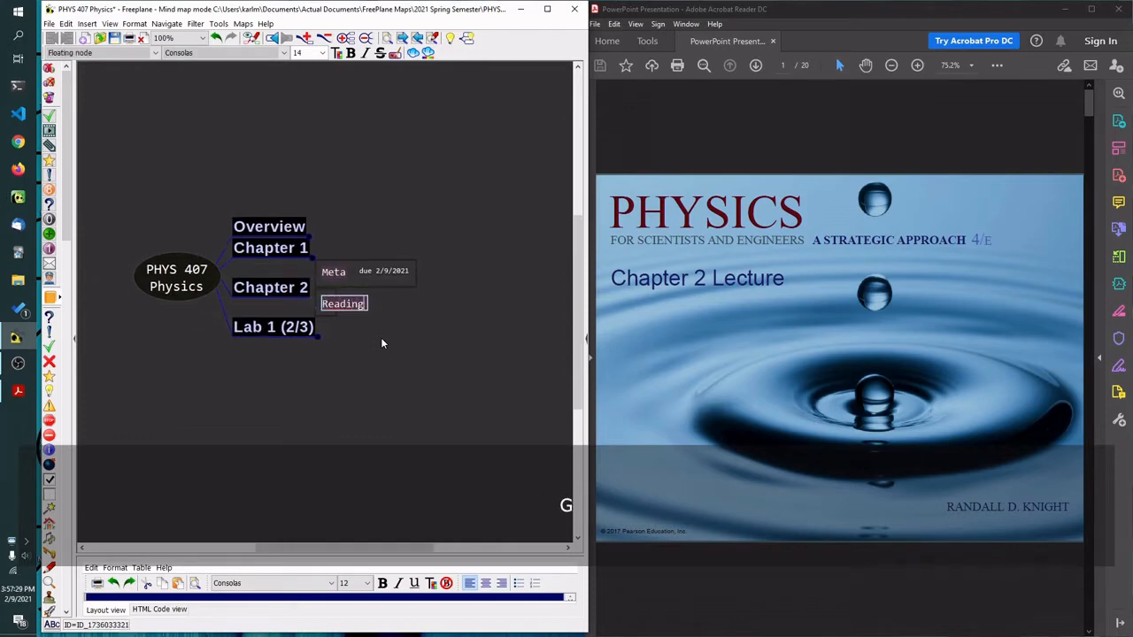
key("Return")
Add a child node to Reading with the text "ch2 lecture - kinematics in one dimension.pdf".
key("Insert")
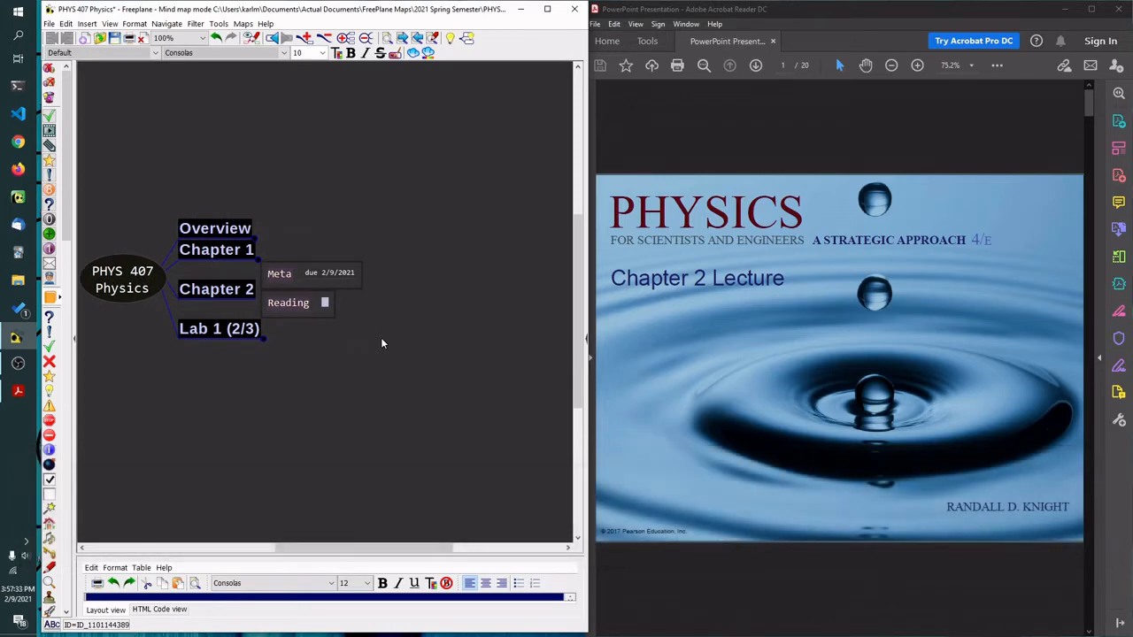
scroll(810, 324, "down", 1)
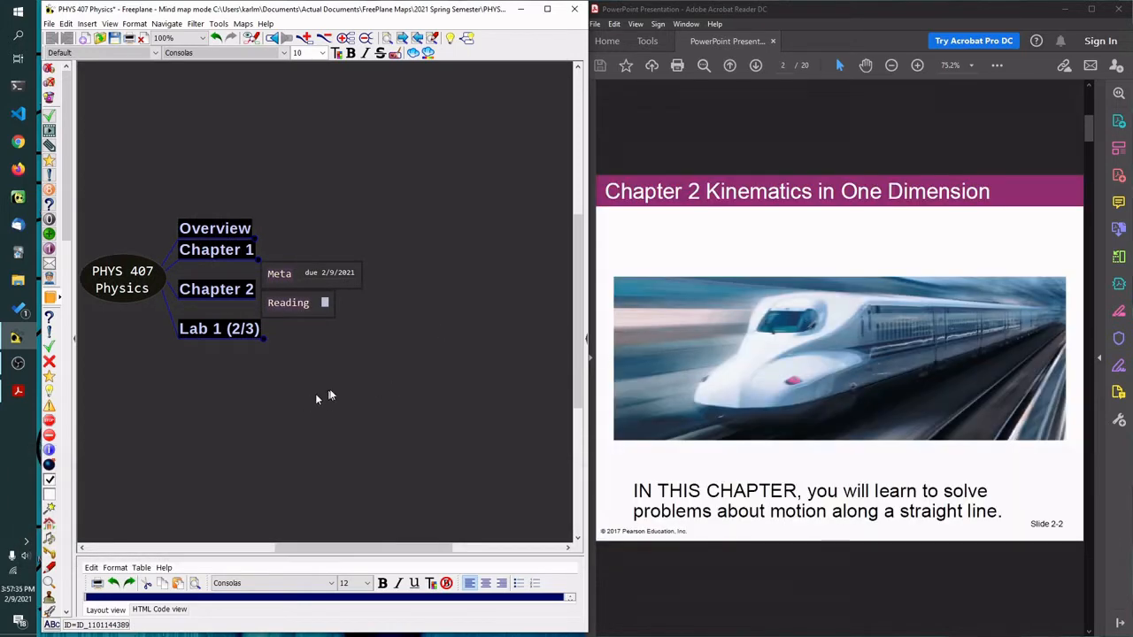
key("F2")
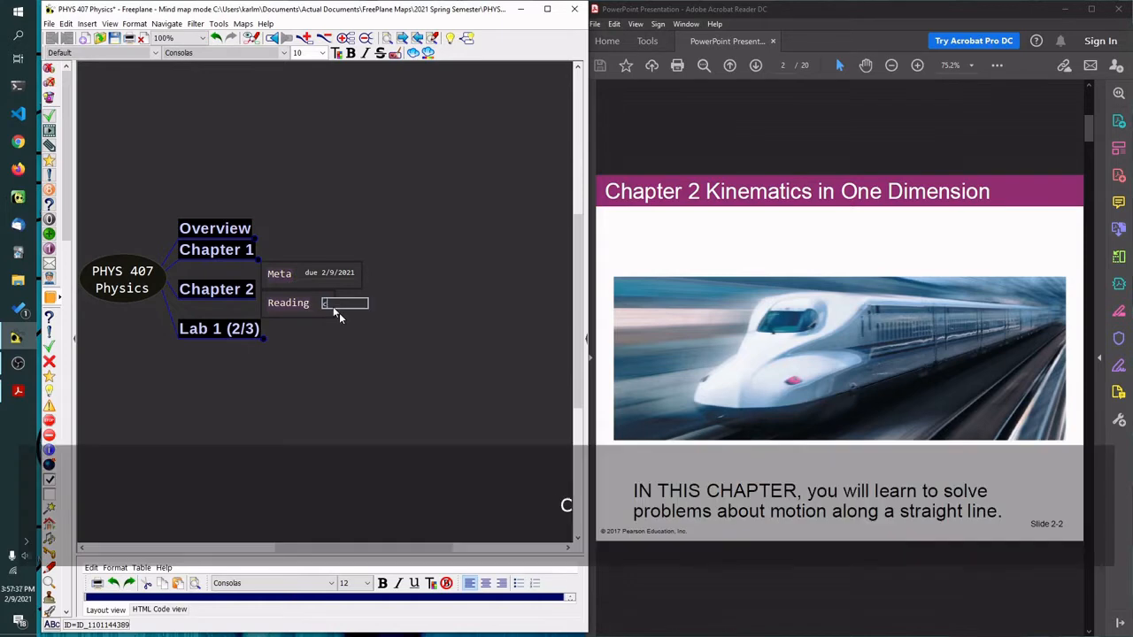
type("ch2 lecture - kinematics i")
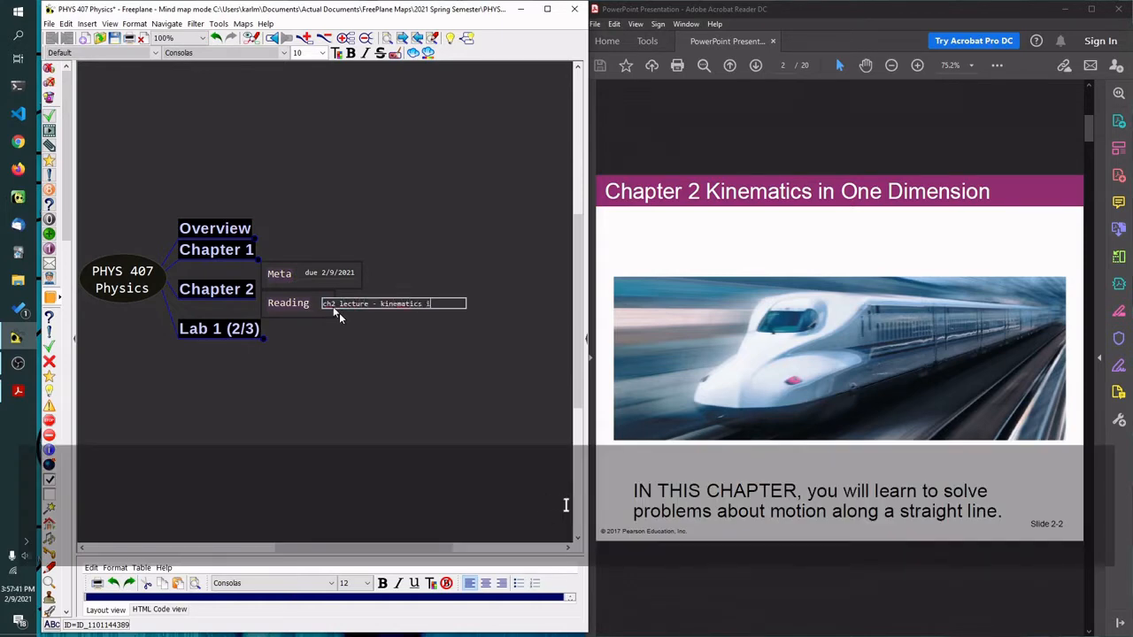
type("n one dimension.pdf")
key("Return")
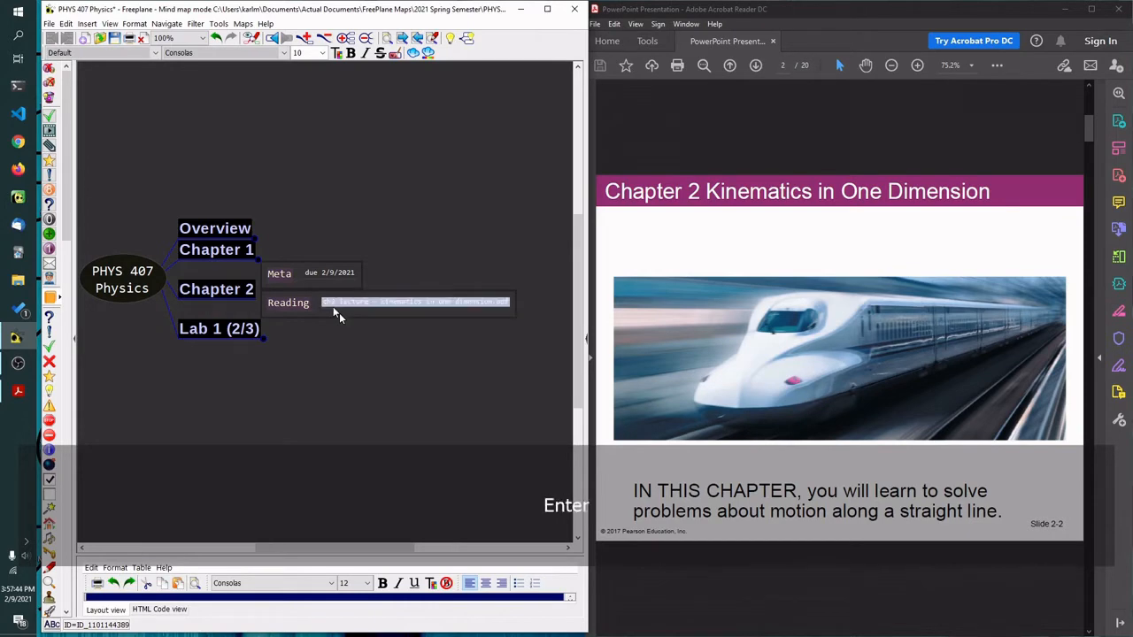
Link the lecture PDF node under Reading to its file in the Chap 2 folder of Class Materials.
right_click(397, 306)
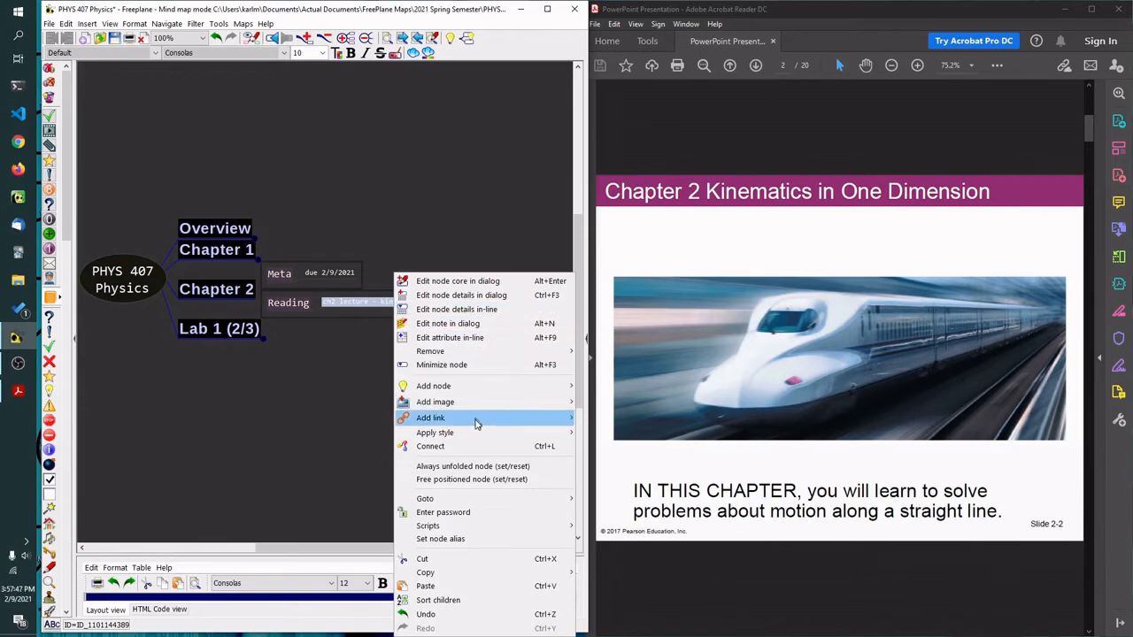
mouse_move(472, 417)
left_click(627, 418)
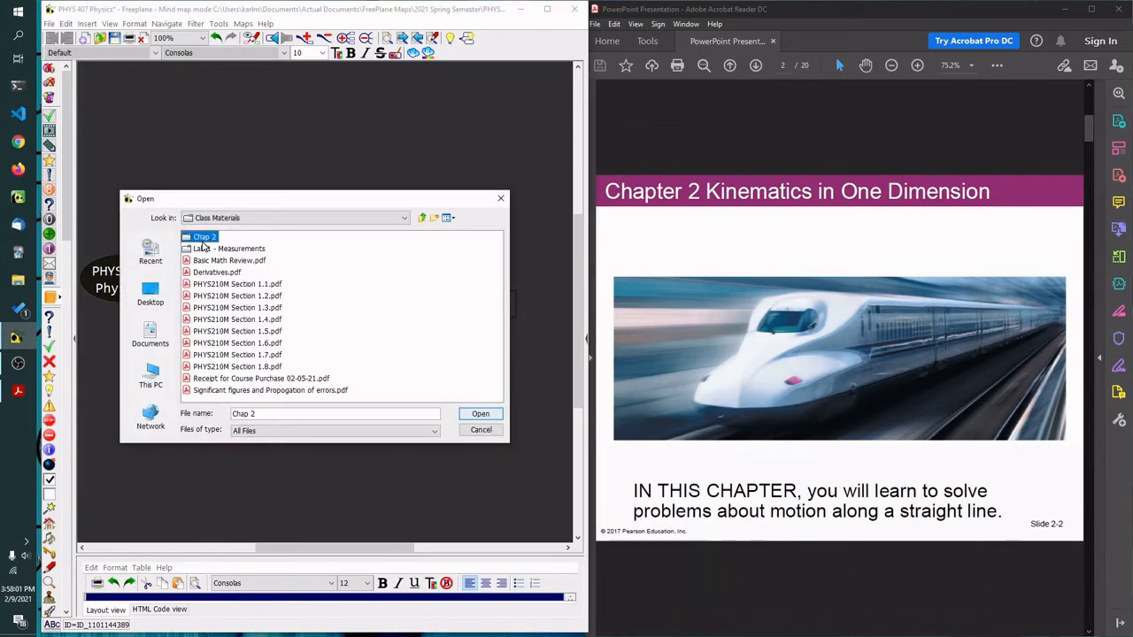
double_click(206, 236)
left_click(218, 238)
double_click(219, 237)
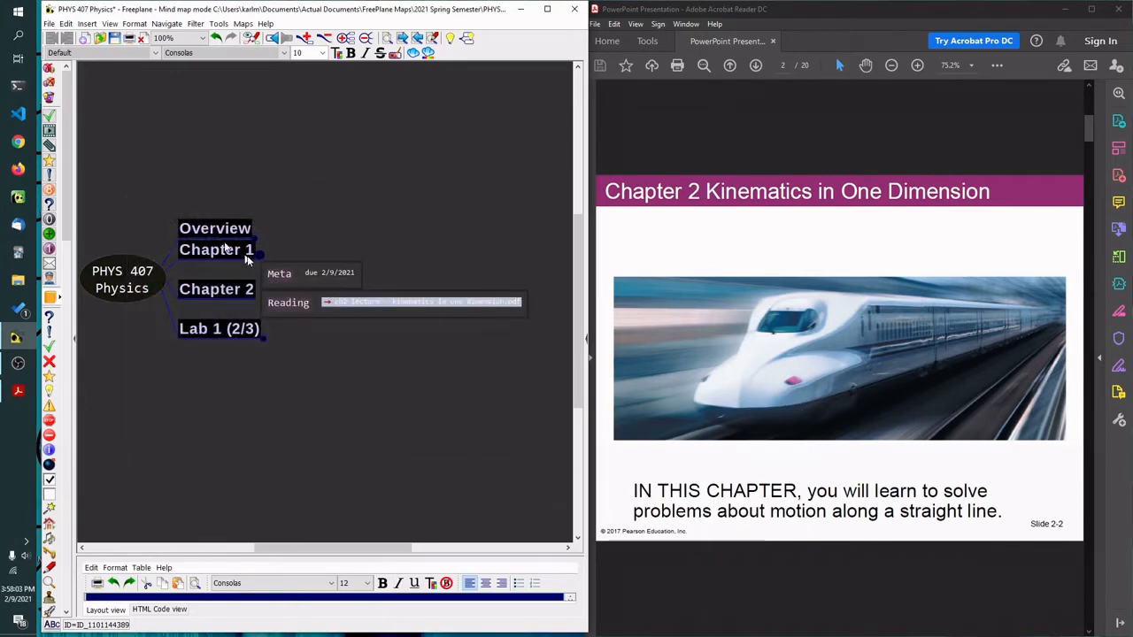
Add a section node "2.1 Kinematics in One Dimension" below Reading under Chapter 2.
key("Left")
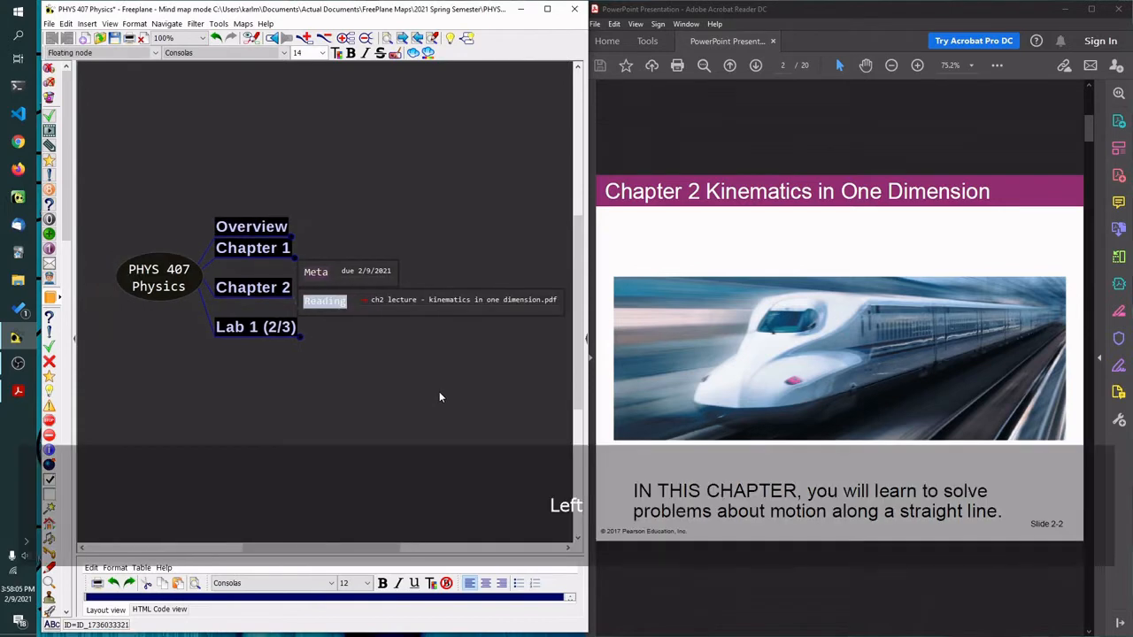
key("Return")
type("2.1")
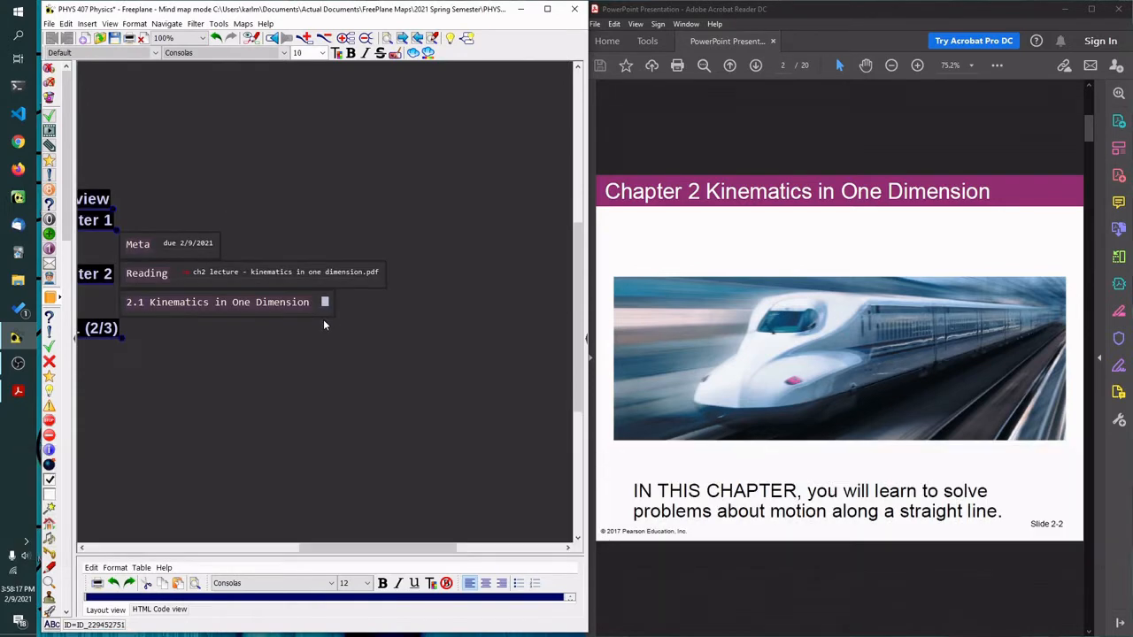
Give the 2.1 node an "Overview" child in the Note style, with the sub-node "solving problems about motion along a straight line".
type("Overview")
key("Return")
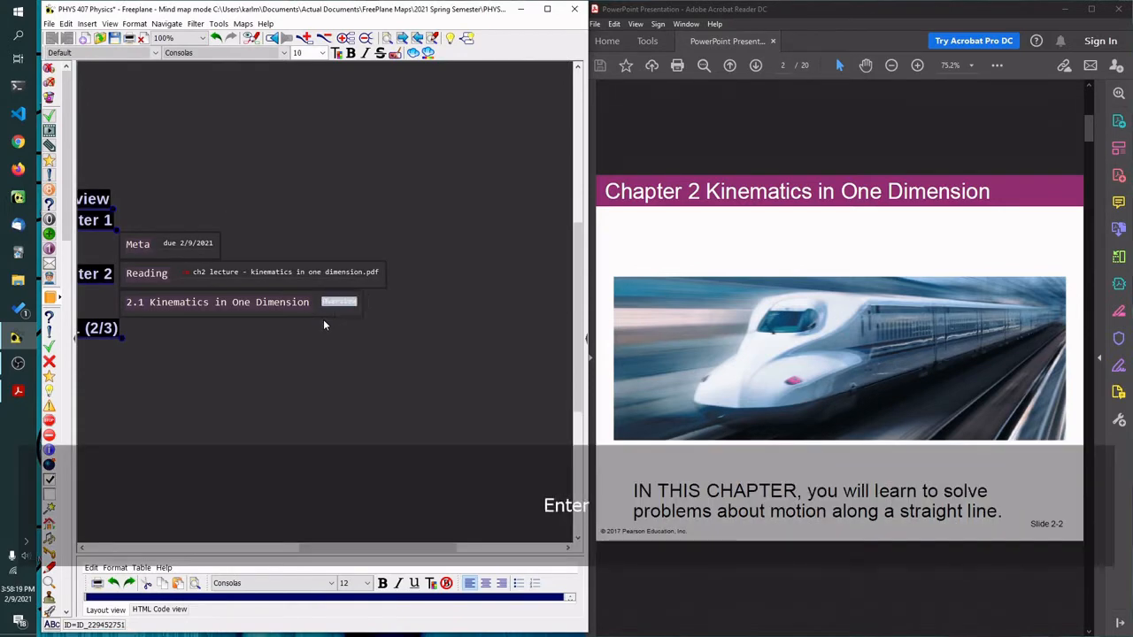
key("F8")
key("Insert")
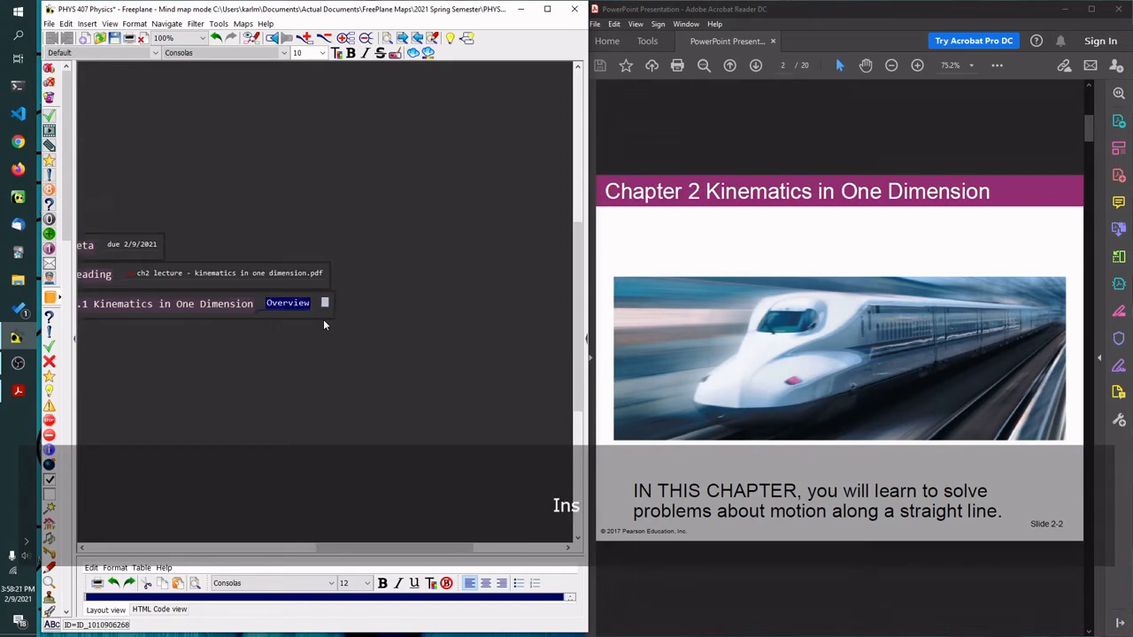
type("solving problems about motion along a straight line")
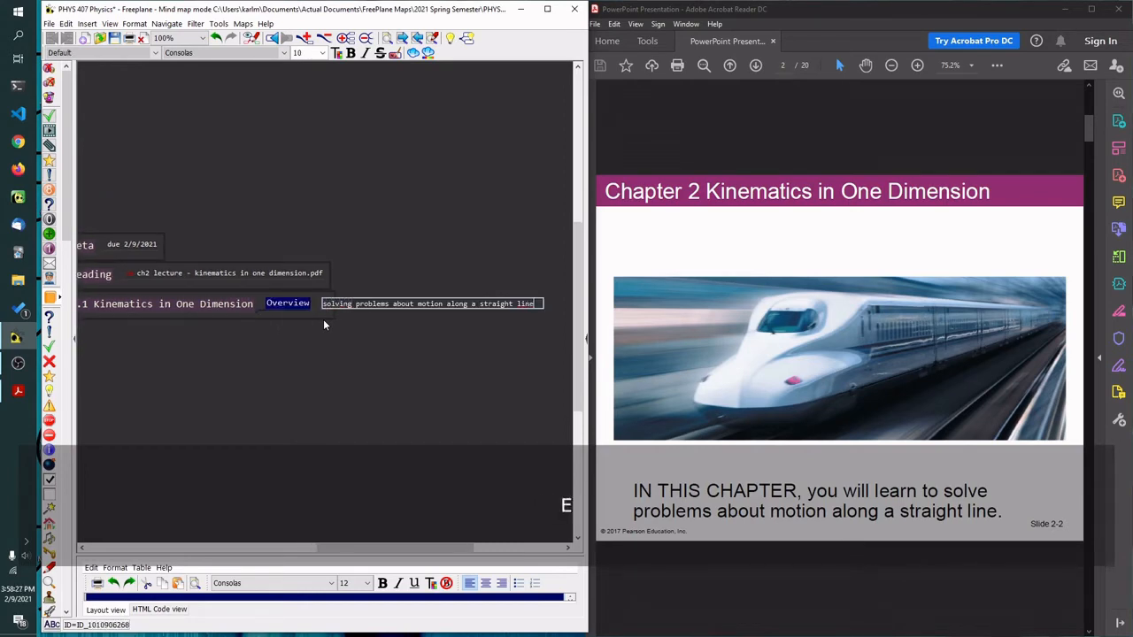
key("Return")
Rename the section node under Chapter 2 as "2.1 Uniform Motion", following the section title slide.
key("Left")
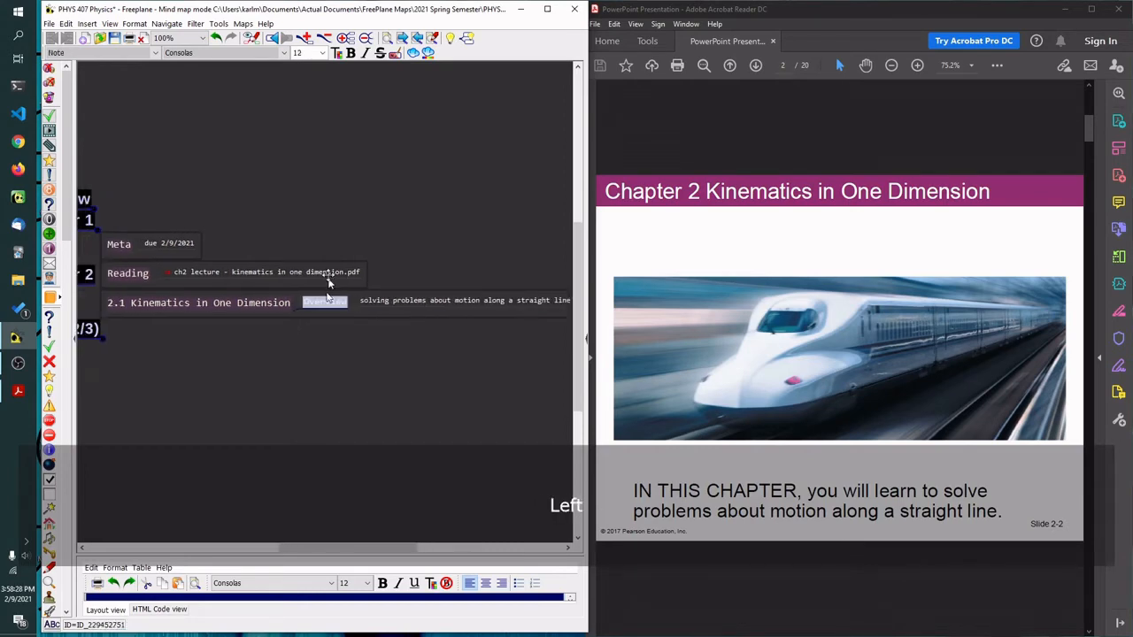
scroll(793, 358, "down", 1)
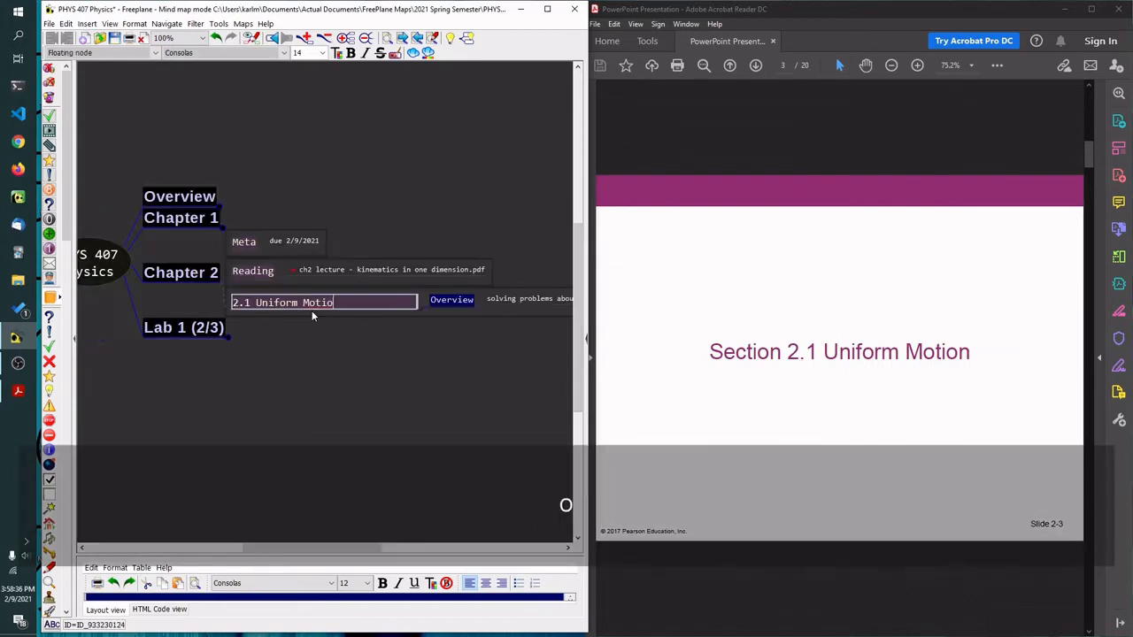
key("Return")
Add a "Uniform Motion" node below Overview in the 2.1 section, matching the heading of slide 2-4.
key("Right")
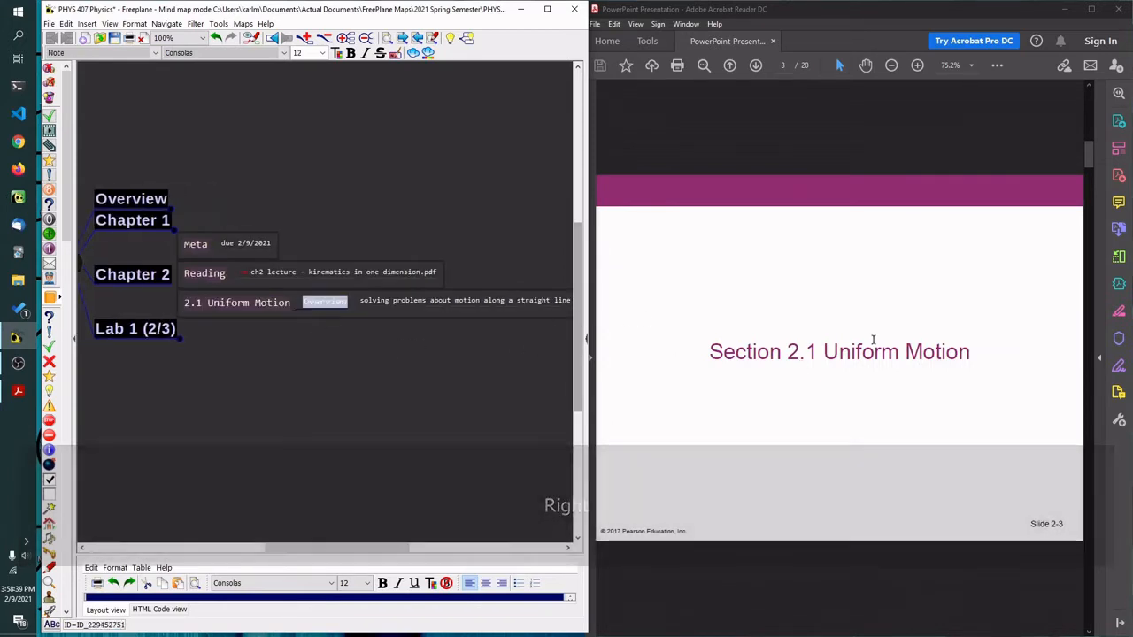
scroll(873, 340, "down", 1)
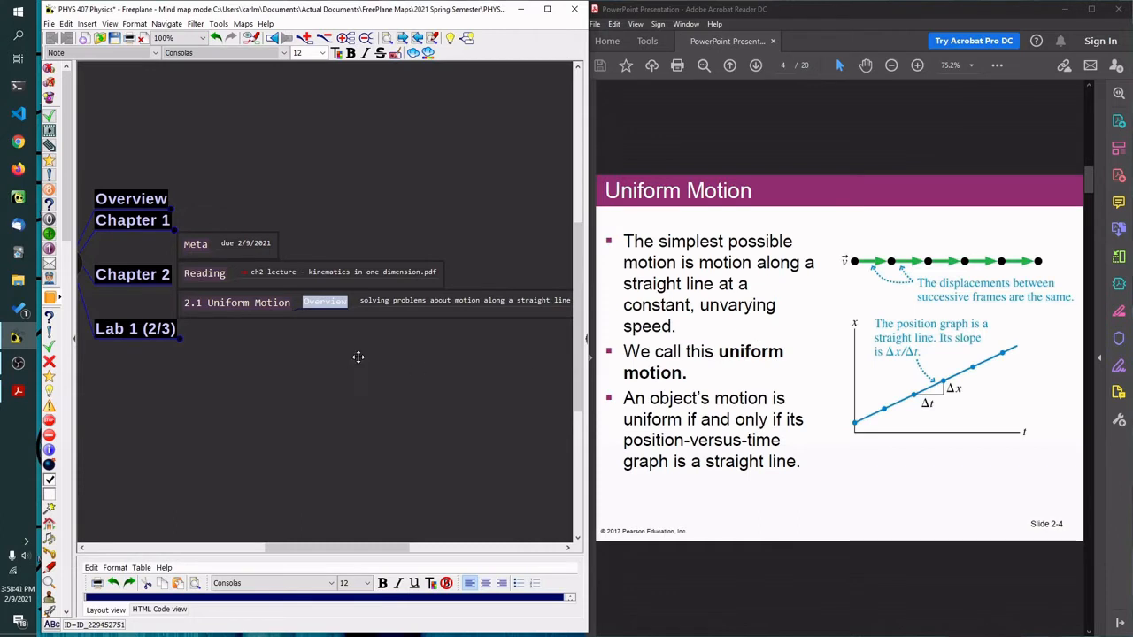
key("Return")
type("Uniform")
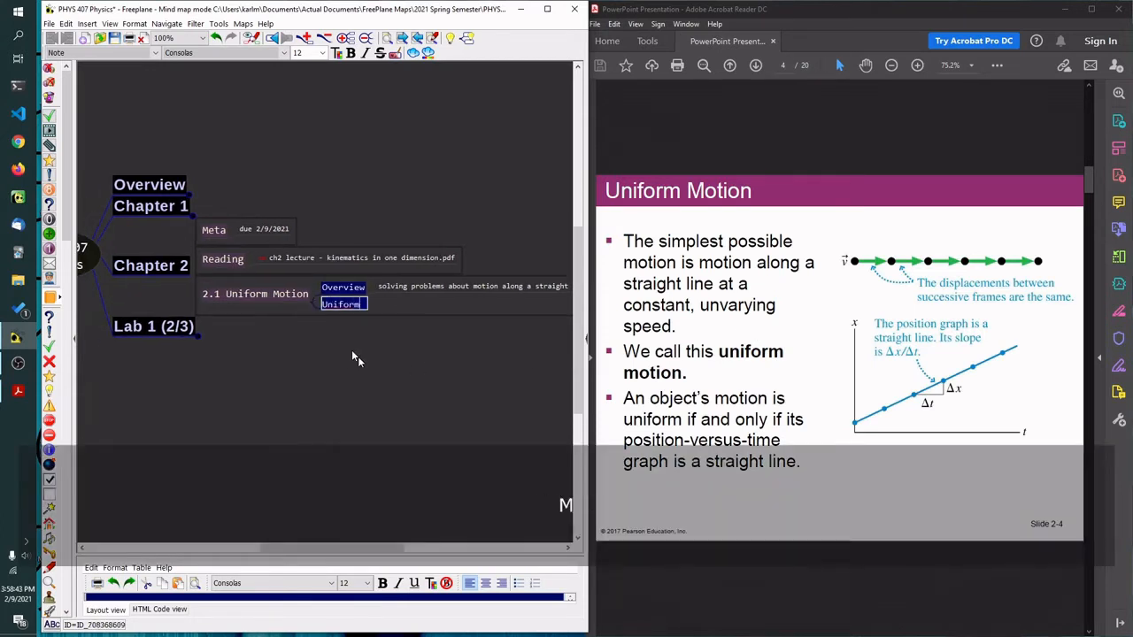
type(" Motion")
key("Return")
Add a child to the Uniform Motion node reading "simplest motion - straight line at a constant unvarying speed".
key("Insert")
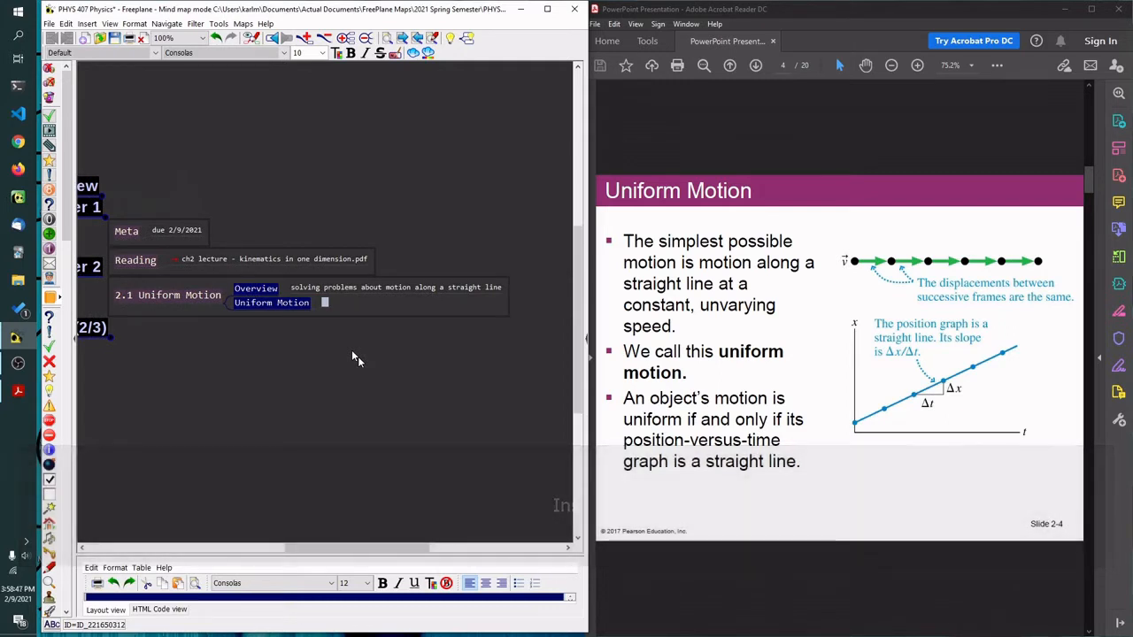
type("simplest motion - straight line at a constant unvarying speed")
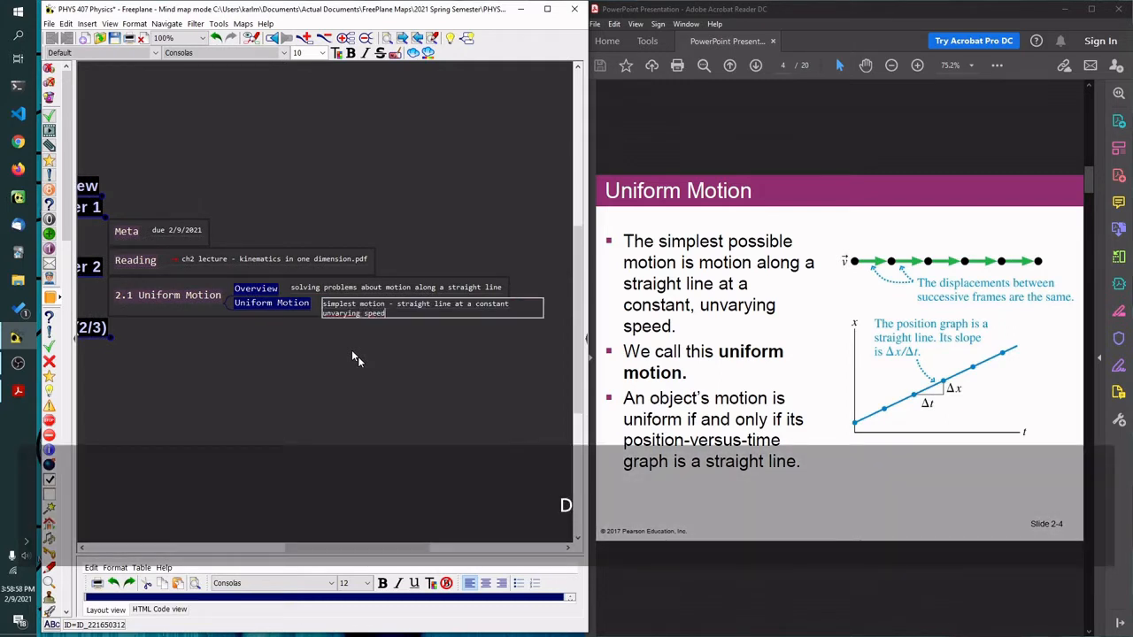
key("Return")
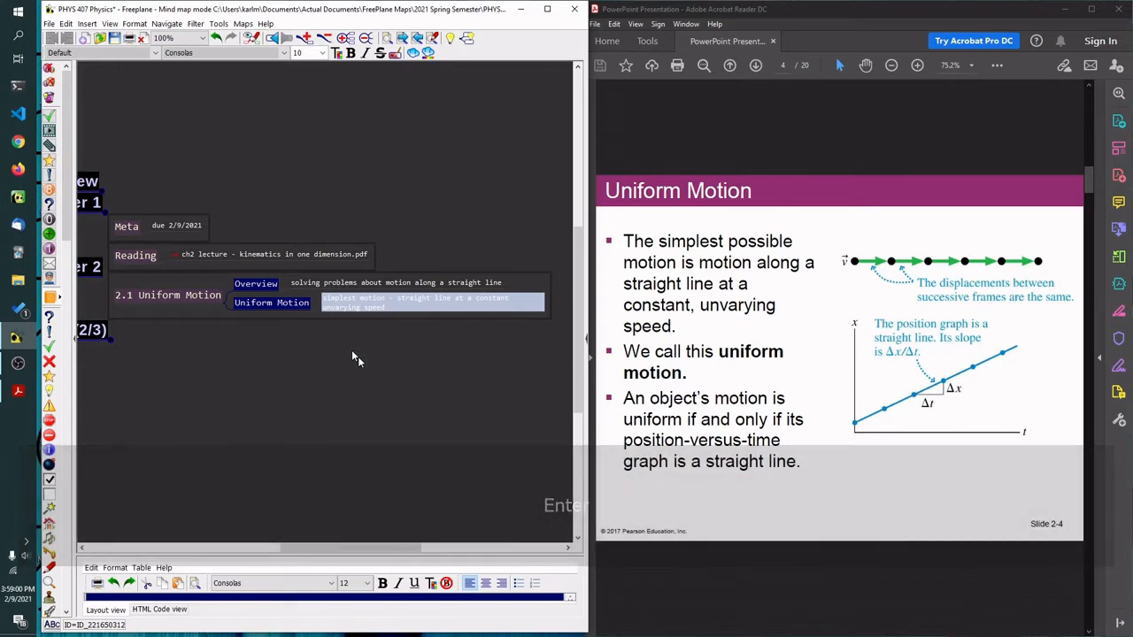
Add a second note under Uniform Motion reading "Uniform only if its poisition-versus-time is a straight line".
key("Return")
type("U")
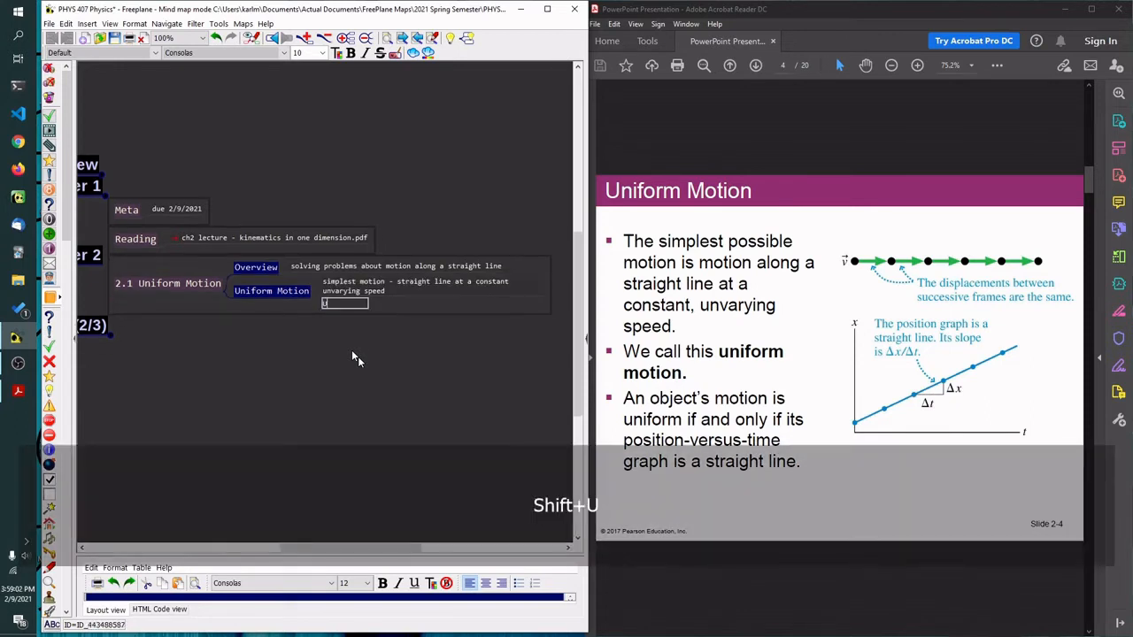
type("niform only if its poisition-versus-time is a straight line")
key("Return")
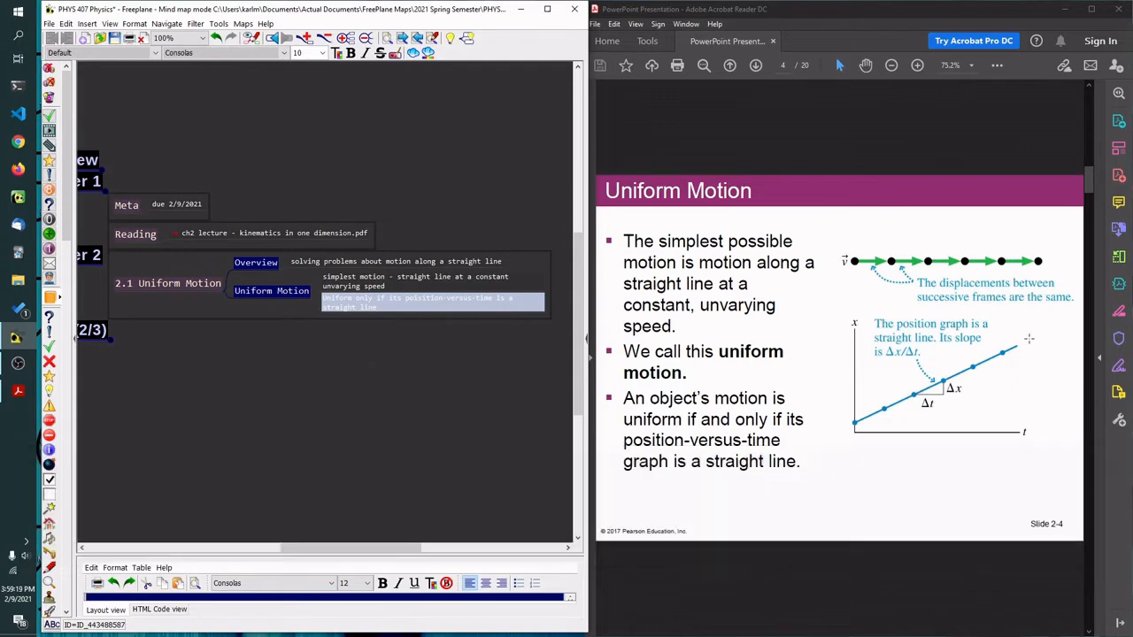
Open Paint and paste the screenshot from the clipboard onto the canvas.
left_click(5, 37)
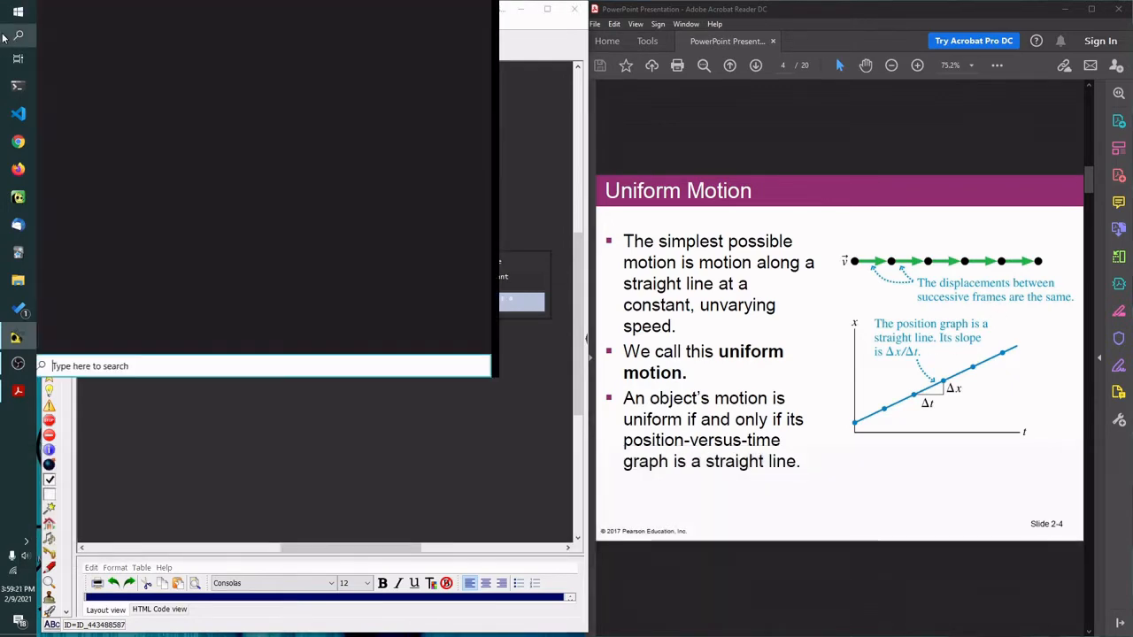
type("paint")
key("Return")
key("ctrl+v")
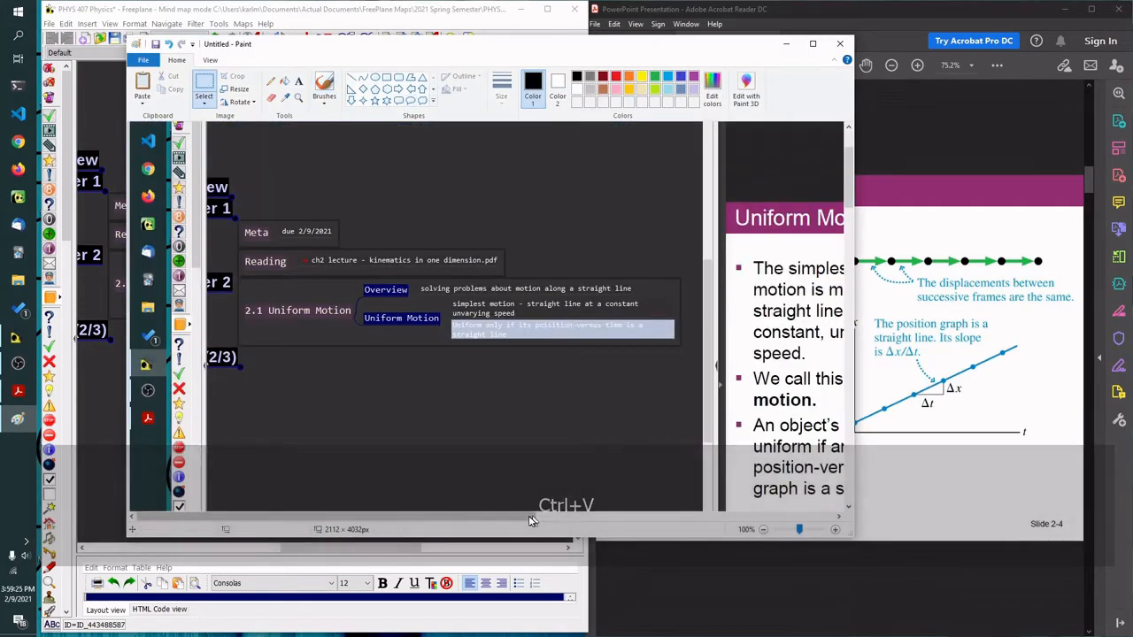
Crop the screenshot to the velocity vector diagram with its displacement caption, about 417 × 106 px, and copy the result.
left_click_drag(529, 517, 819, 509)
left_click_drag(441, 270, 693, 336)
key("ctrl+shift+x")
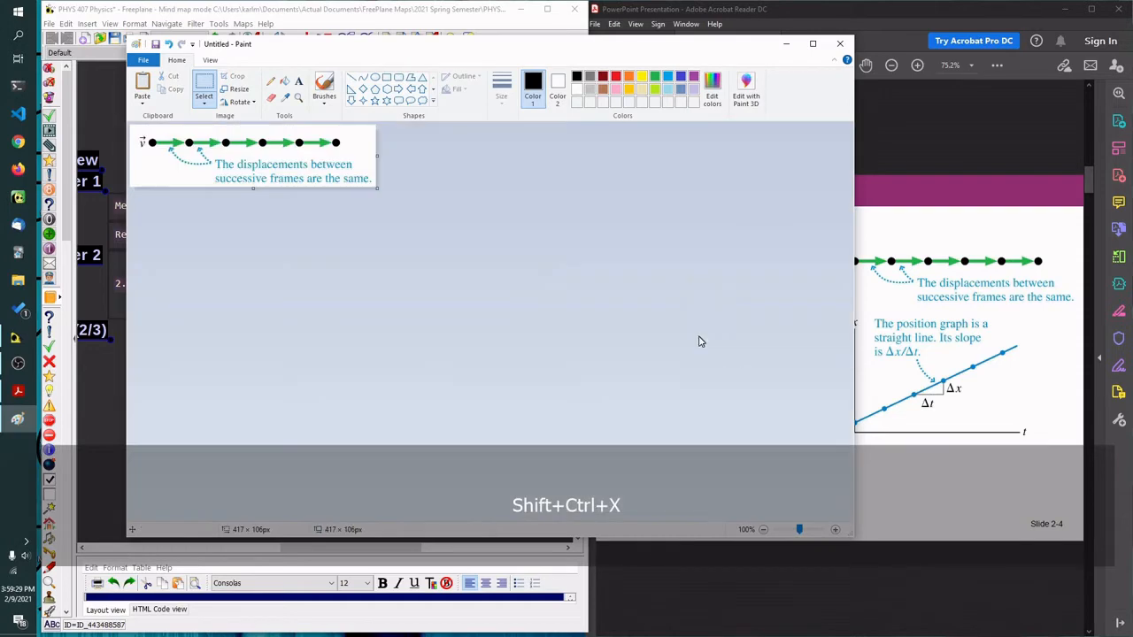
key("ctrl+a")
key("ctrl+c")
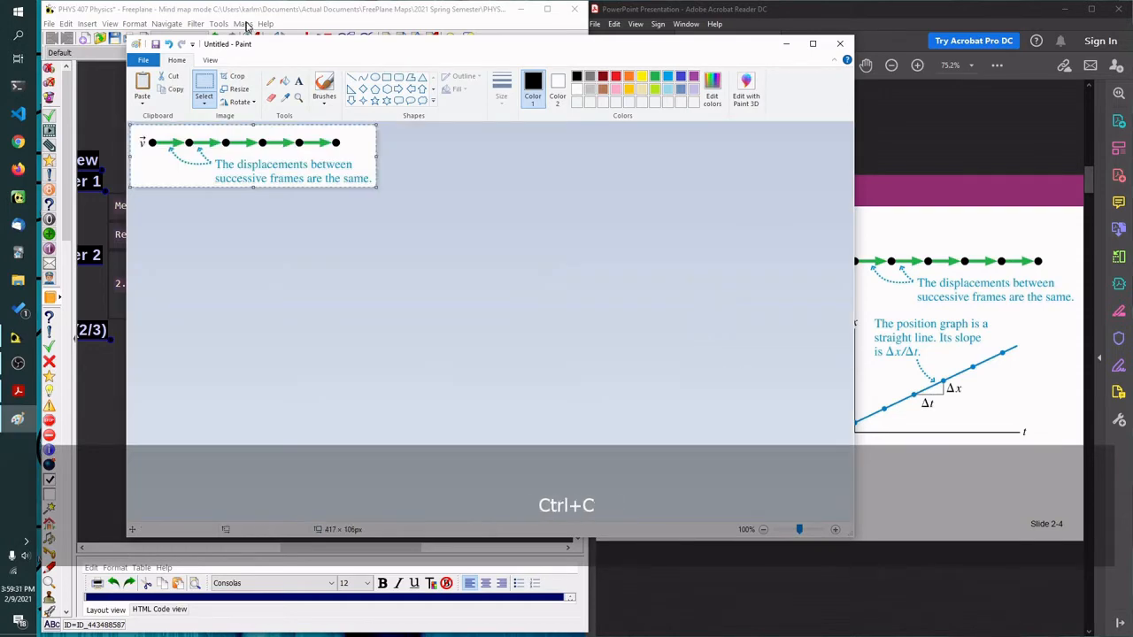
Switch back to Freeplane and paste the diagram under the Uniform Motion node, saving the image as uniform-motion-example.png.
left_click(249, 9)
left_click(282, 293)
key("ctrl+v")
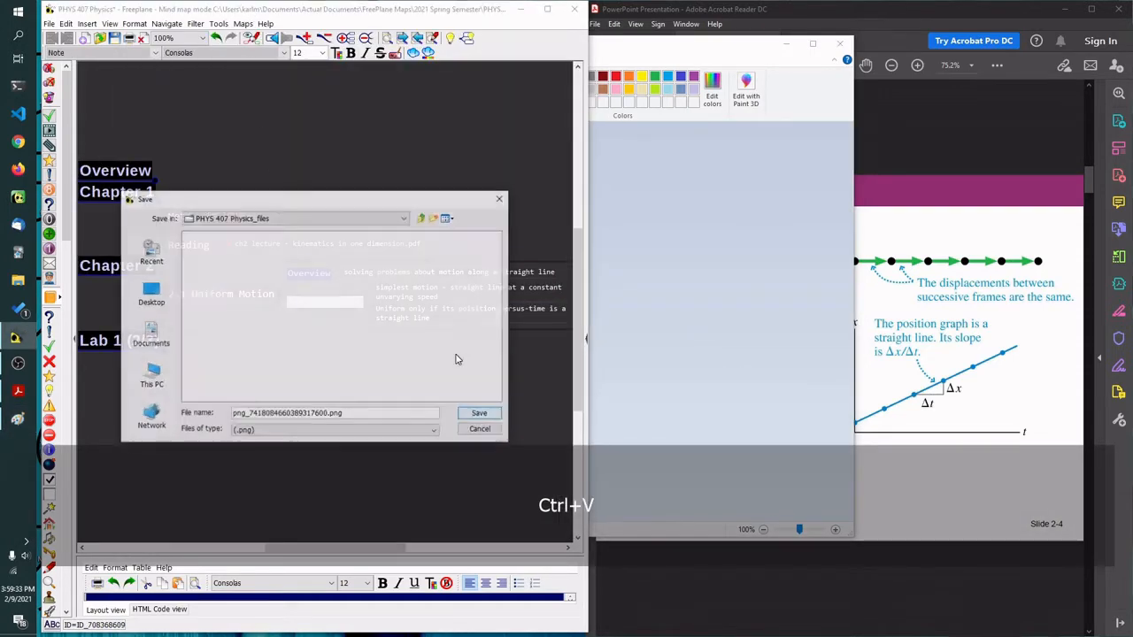
left_click_drag(329, 413, 237, 413)
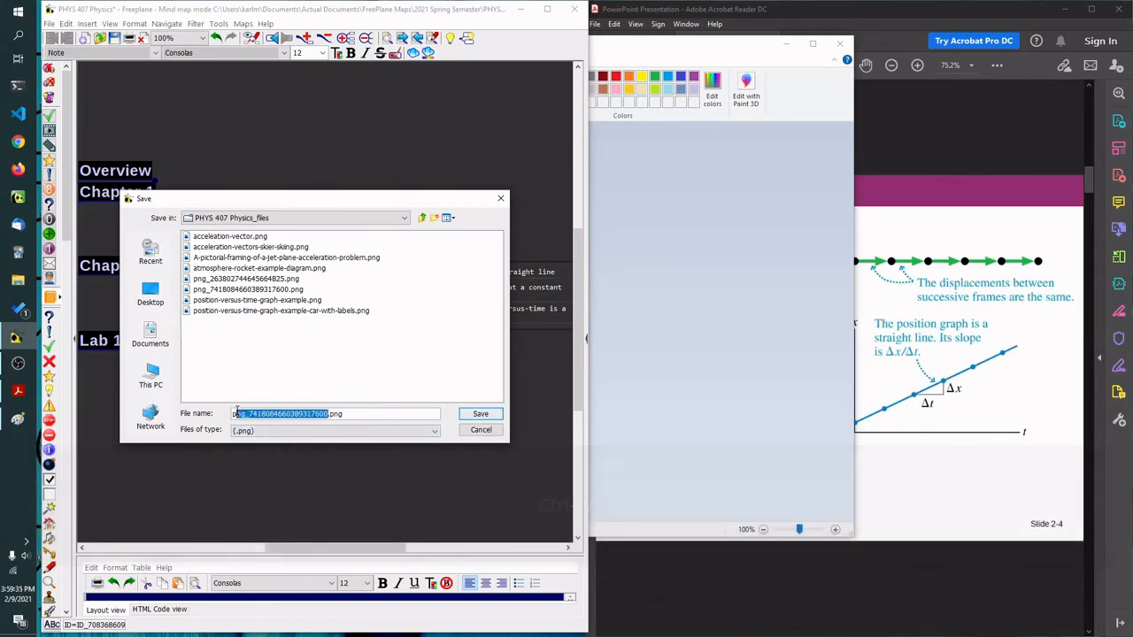
type("uniform-motion-example")
key("Return")
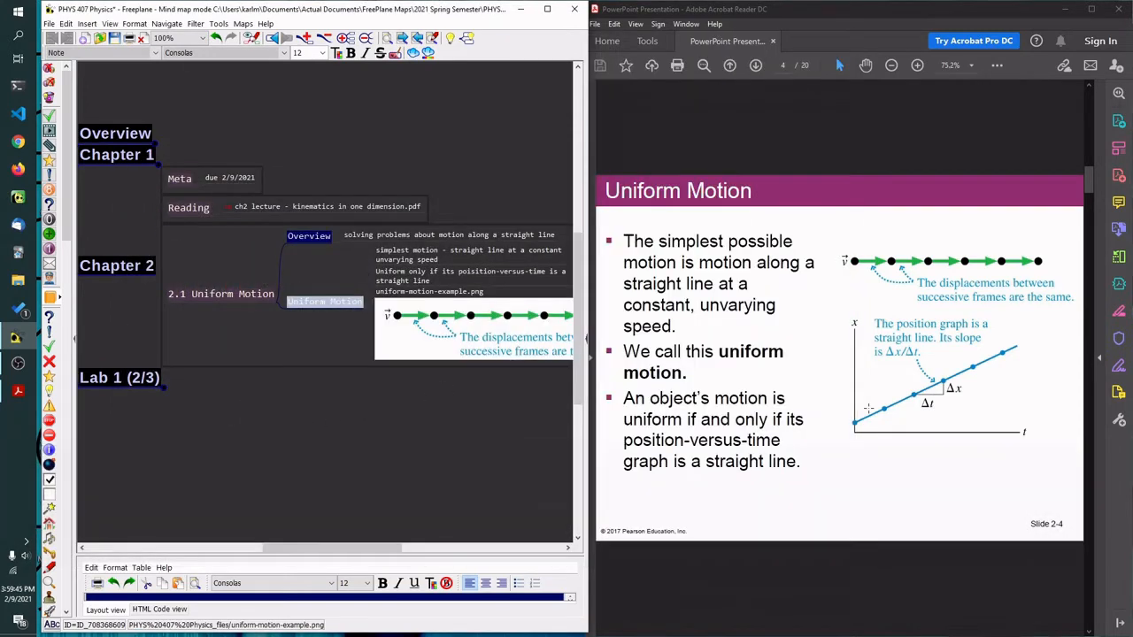
Advance to slide 2-5 and add a node "Average Velocity of Uniform Motion" after the Uniform Motion node.
scroll(867, 405, "down", 1)
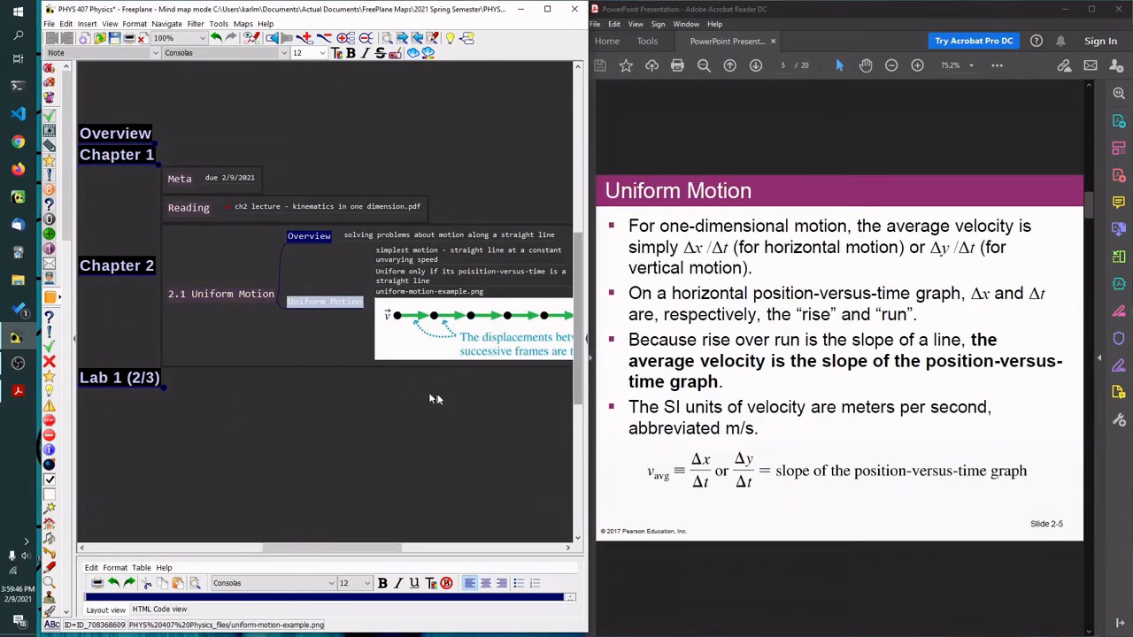
left_click(453, 295)
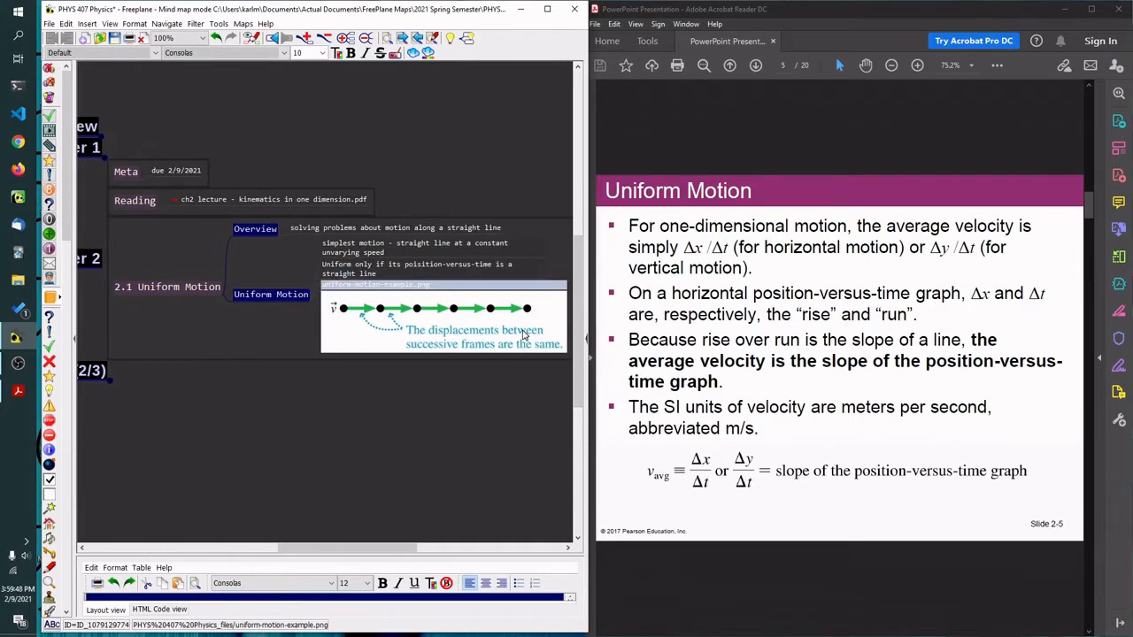
key("Return")
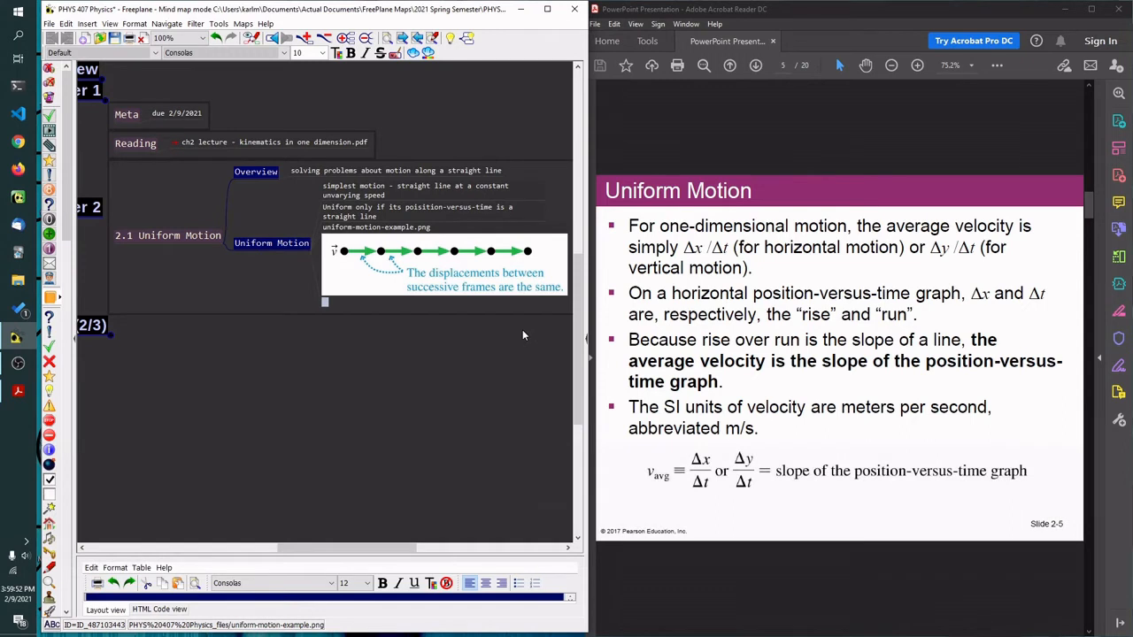
key("Escape")
key("Left")
key("Return")
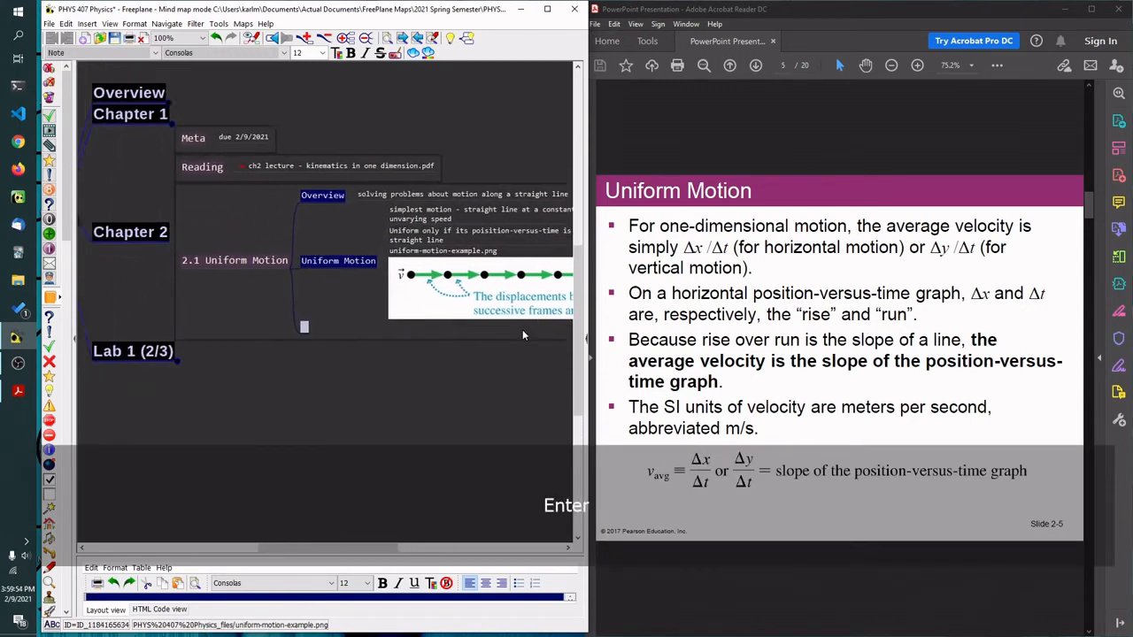
type("Average Velocity of Uniform Motion")
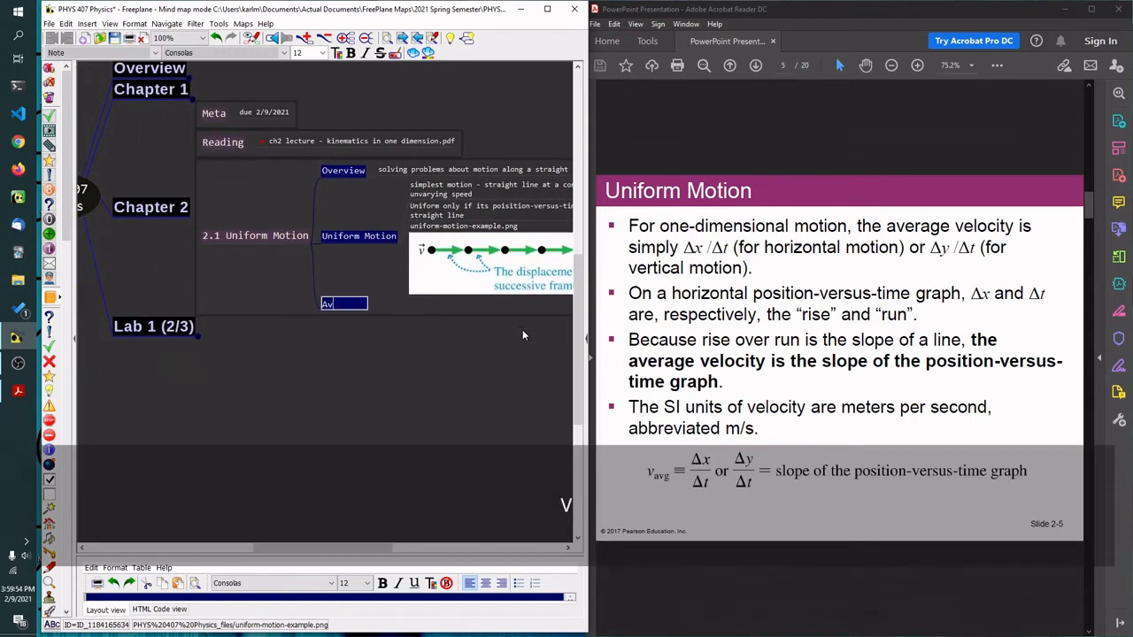
key("Return")
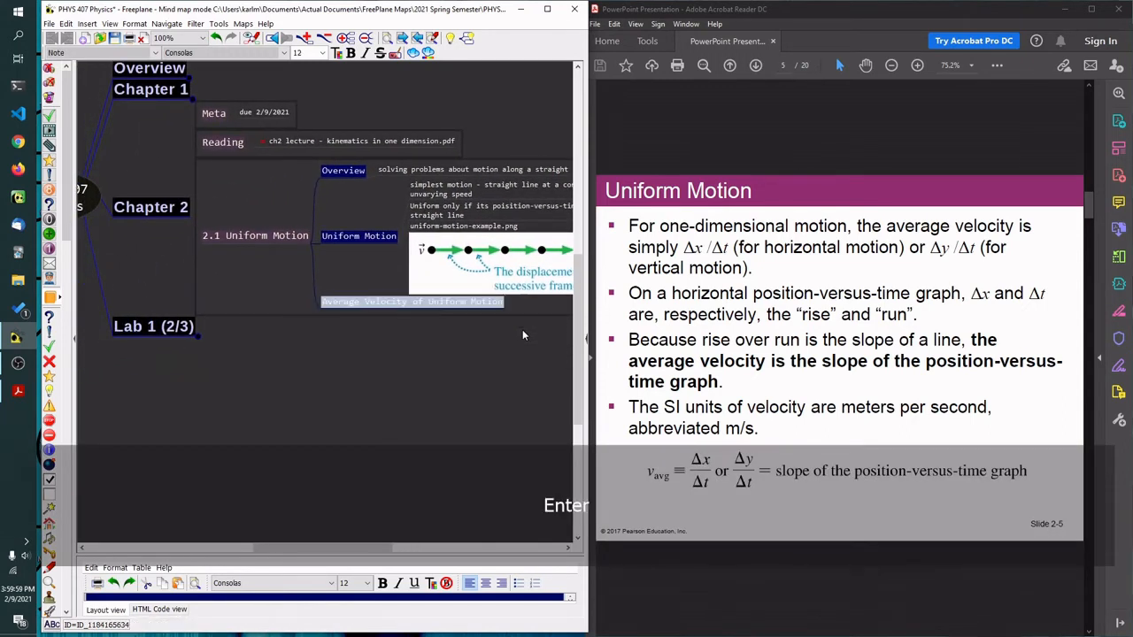
Add a child formula node "\latex $\frac{\Delta x}{\Delta t}" under Average Velocity of Uniform Motion, using the Level 11 style.
key("Insert")
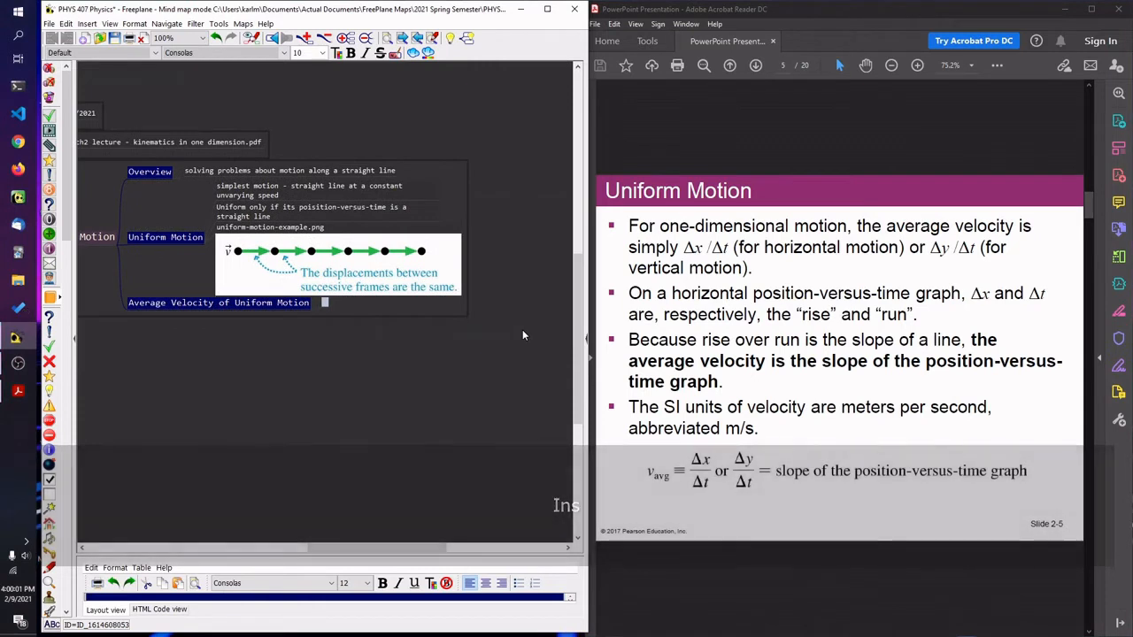
type("\\latex $")
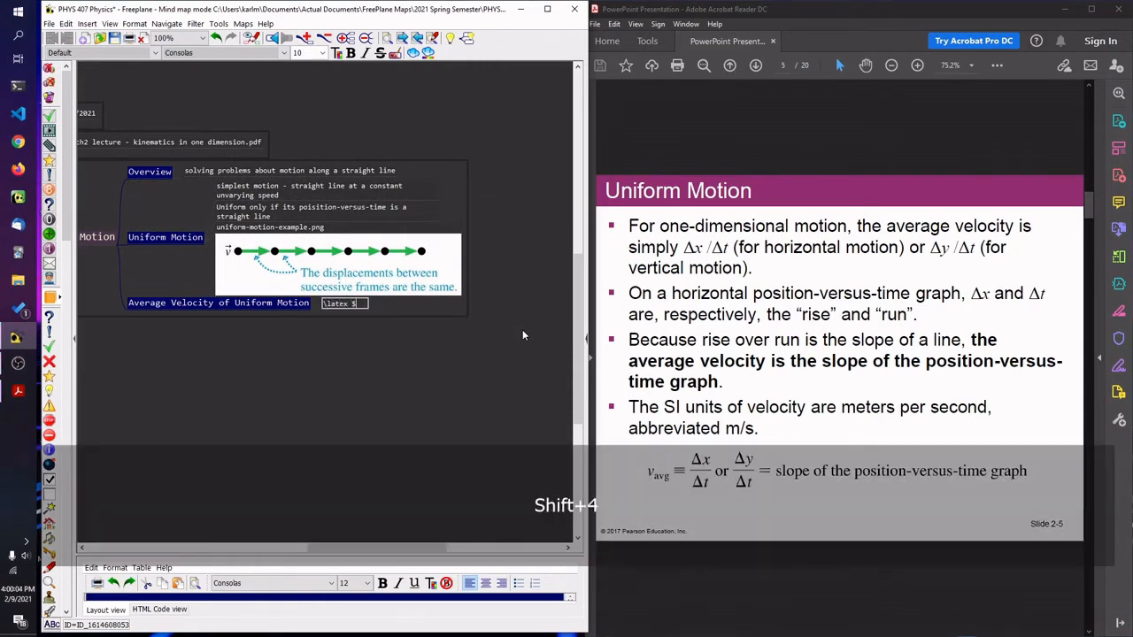
type("\\frac{\\Delta x}{\\Delta t}")
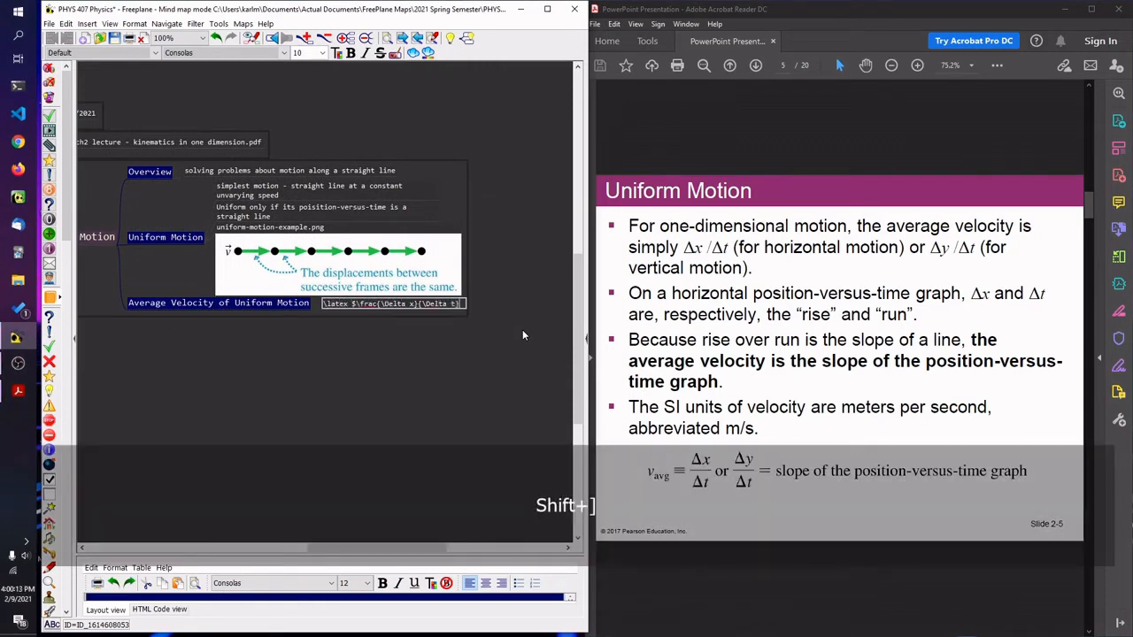
key("Return")
key("F11")
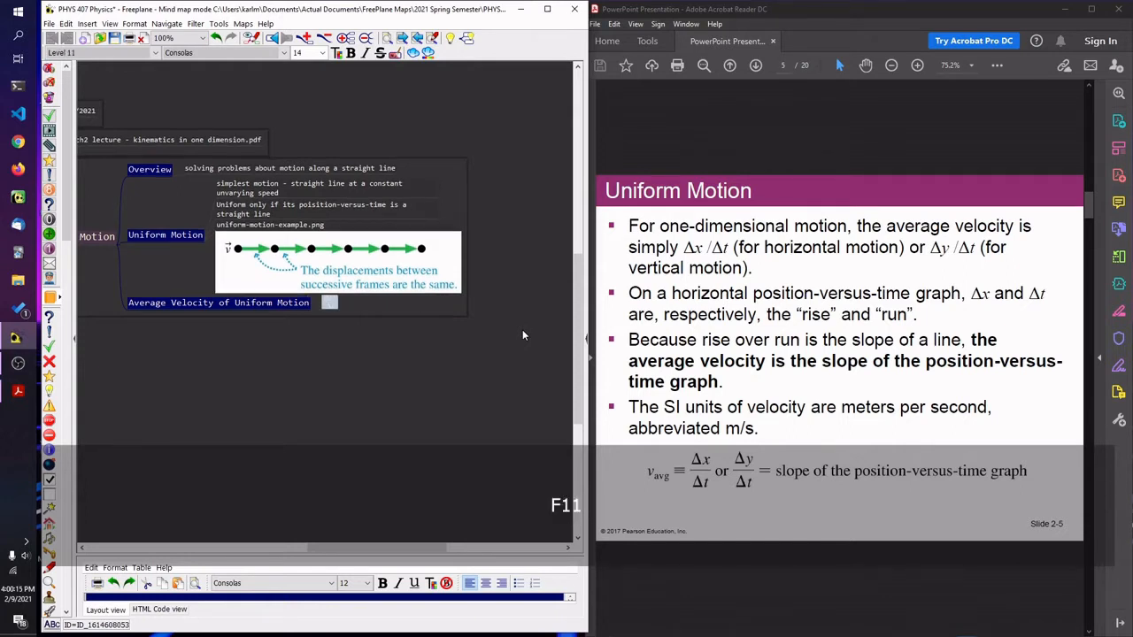
Add a sibling node "one-dimensional motion" after the formula and give it the Default style.
key("Return")
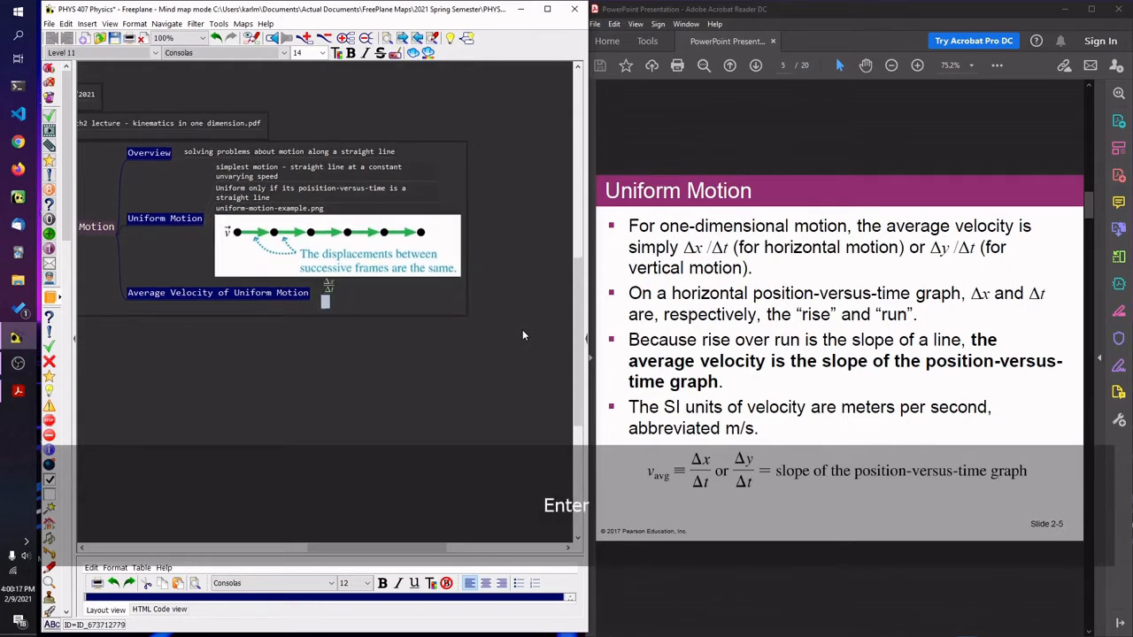
type("one-dimensional motion")
key("Return")
key("F1")
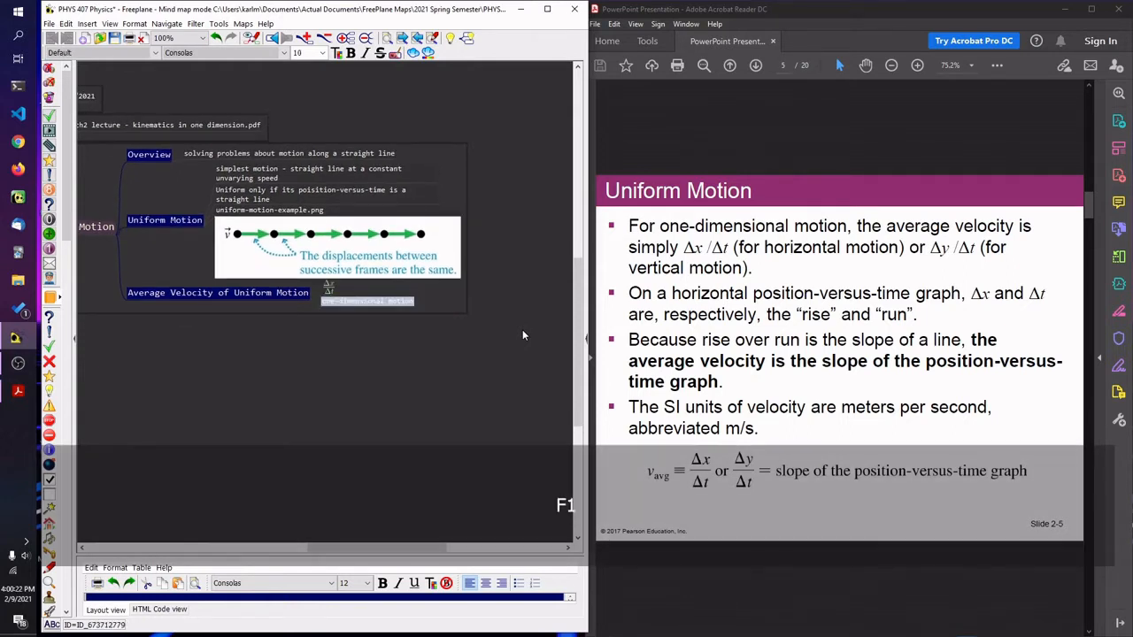
Move the Δx/Δt formula under the "one-dimensional motion" node and give that node the Subtopic style.
key("Up")
key("ctrl+x")
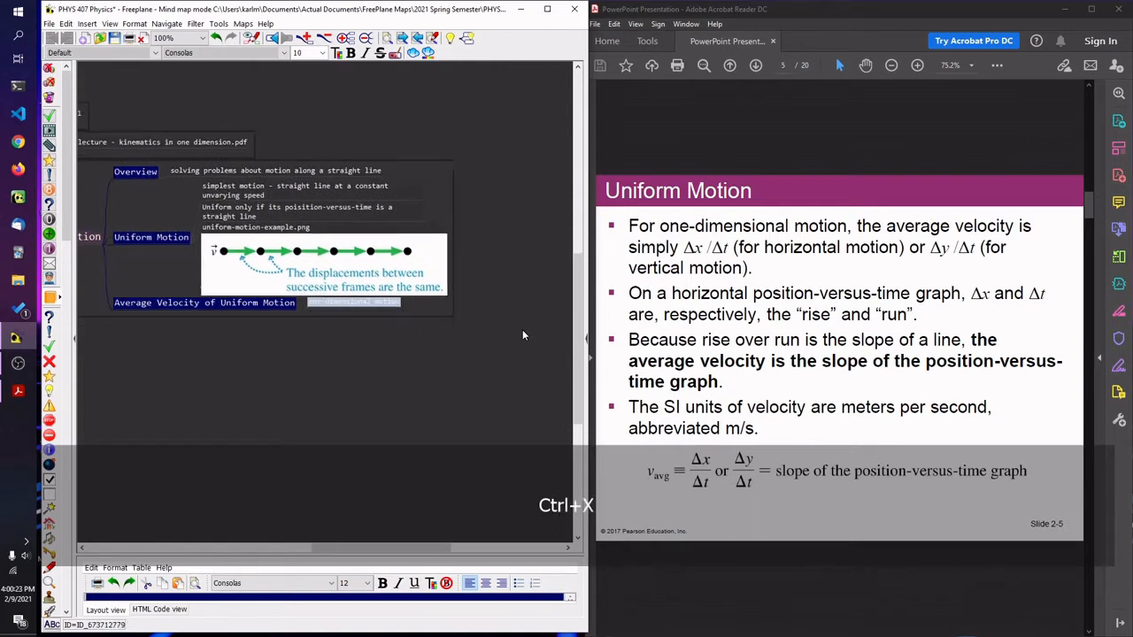
key("ctrl+v")
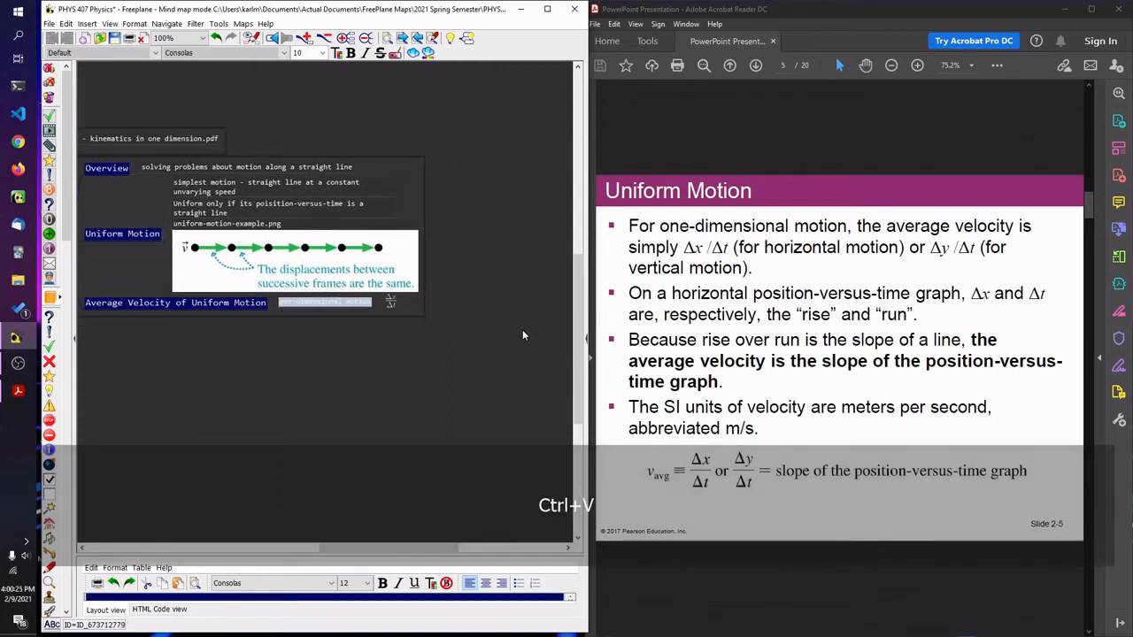
key("F10")
Rename the "one-dimensional motion" node to "horizontal motion" and add a Subtopic sibling named "vertical motion".
key("Return")
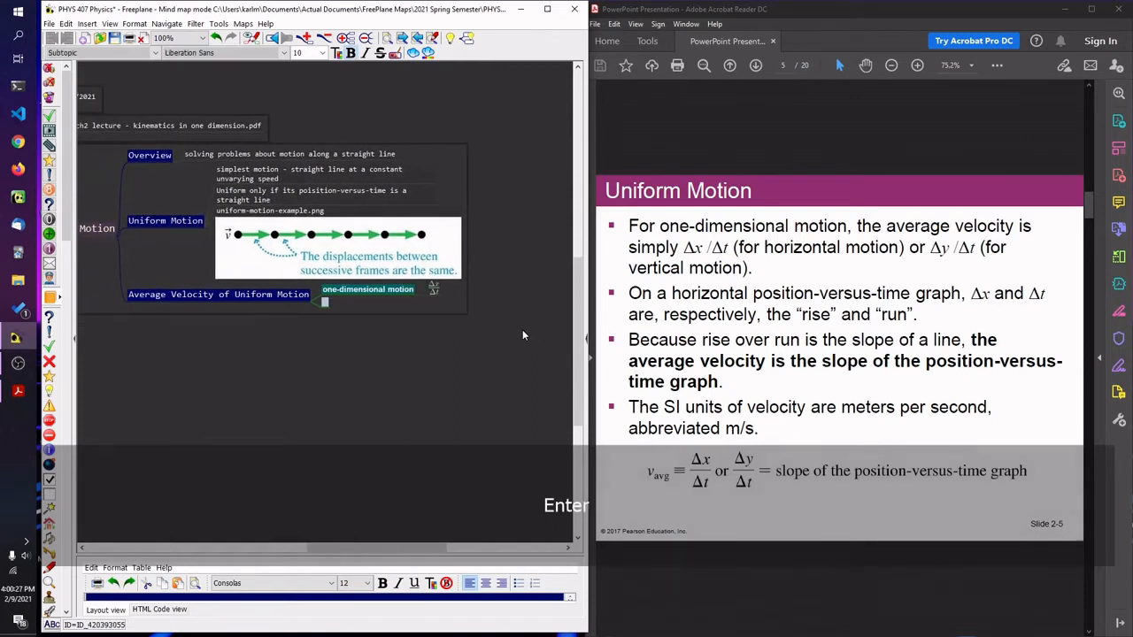
key("Up")
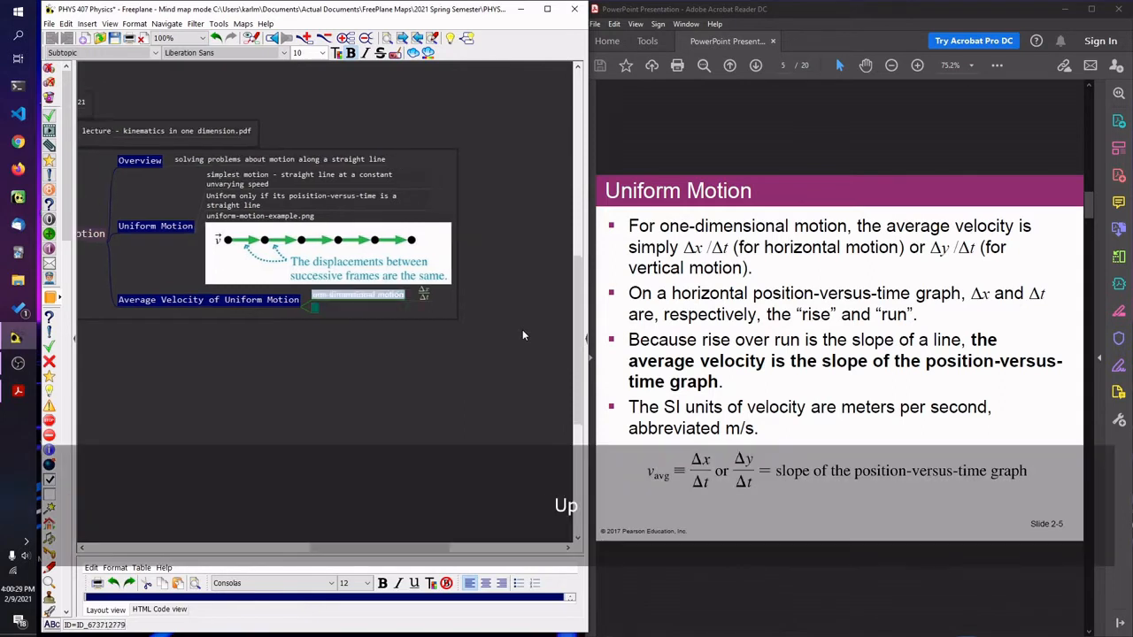
key("F2")
key("Left")
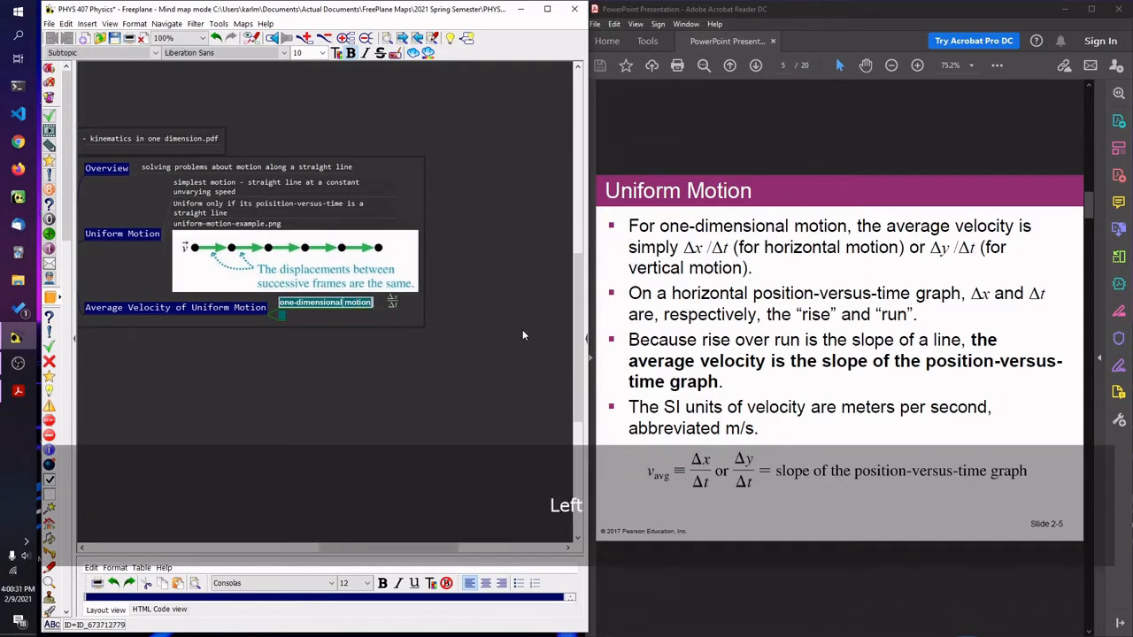
key("shift+Home")
type("horizontal")
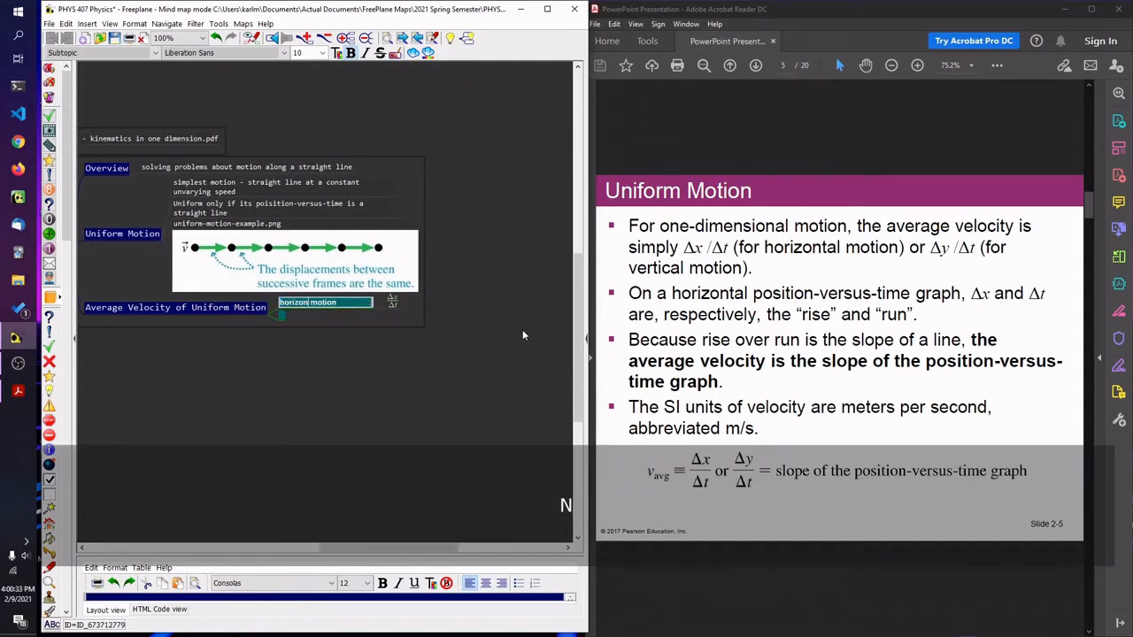
key("Return")
key("Return")
type("vertical motion")
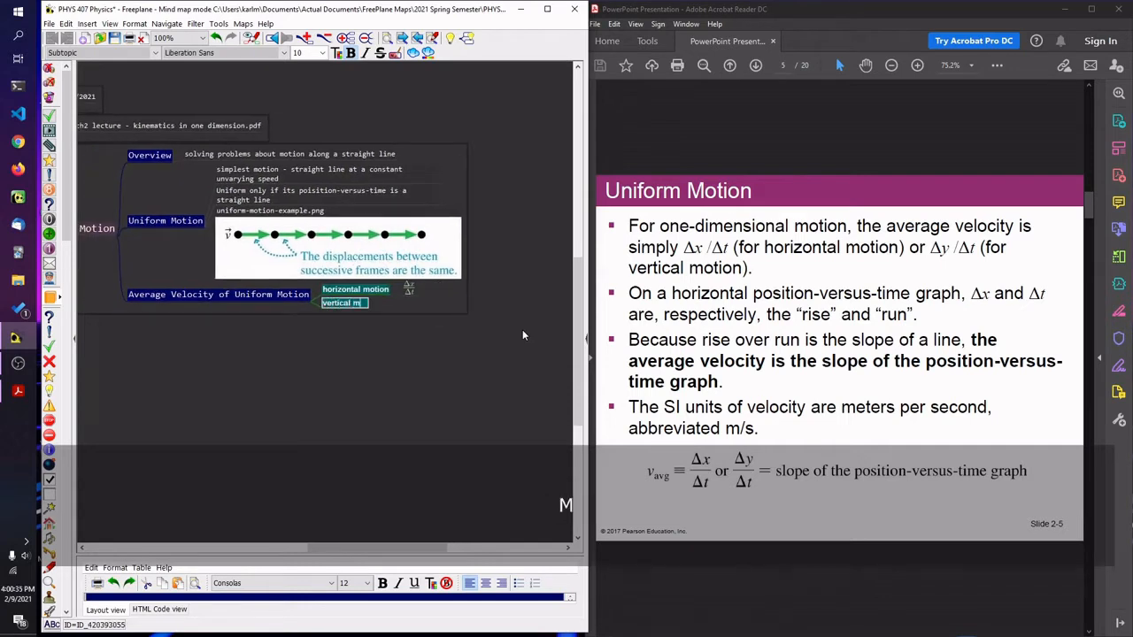
key("Return")
Paste a copy of the formula under "vertical motion" and change its numerator variable to y.
key("Right")
key("Down")
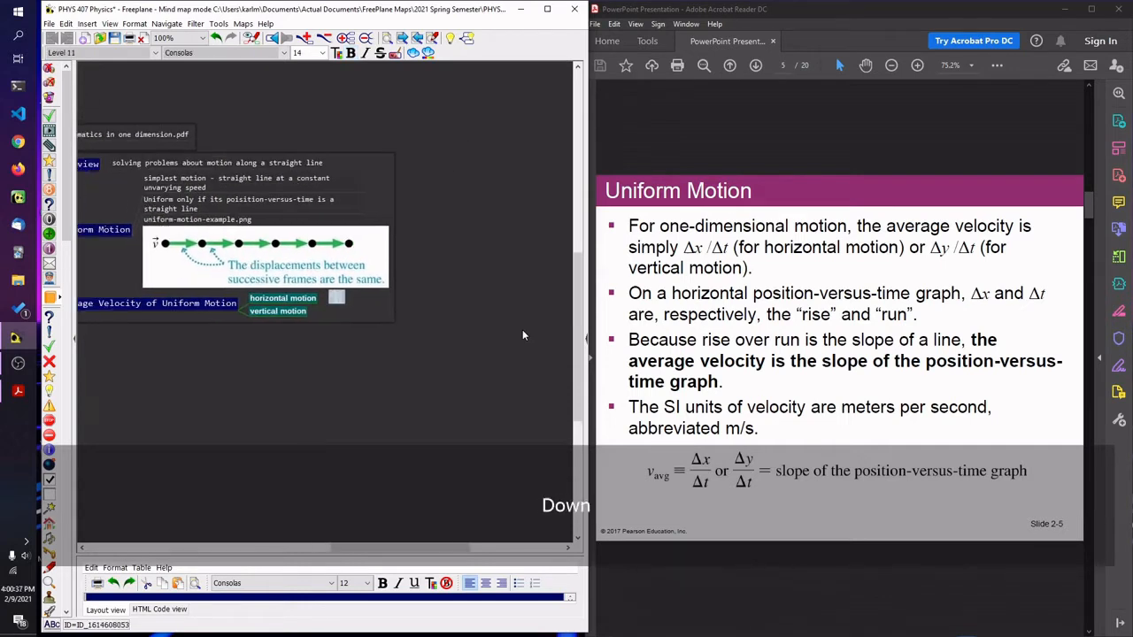
key("ctrl+v")
key("F2")
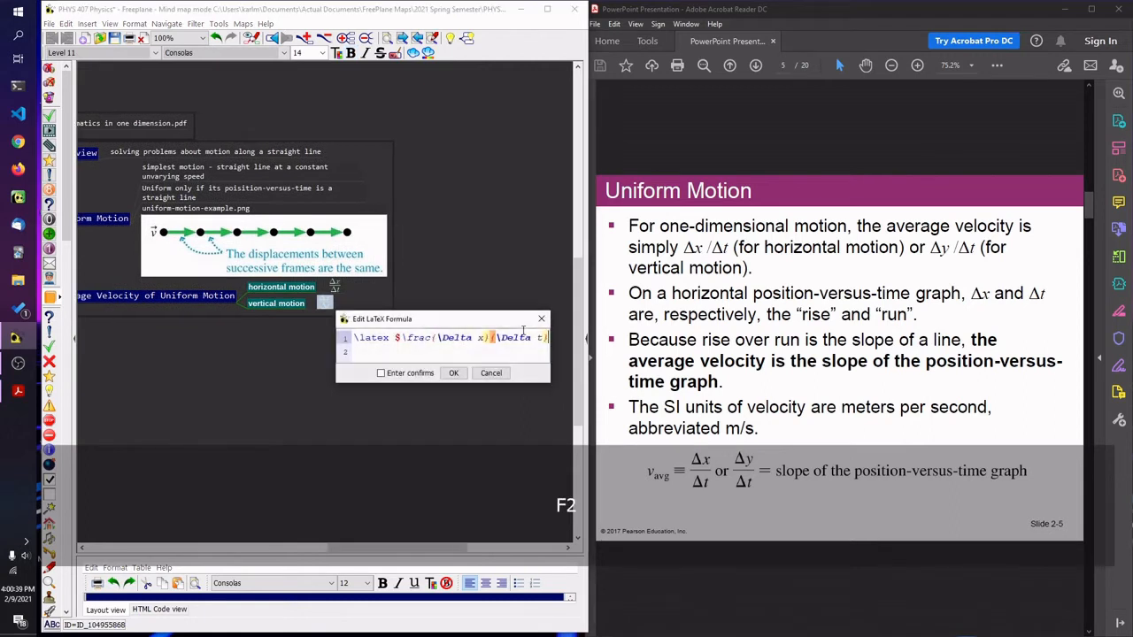
left_click(484, 337)
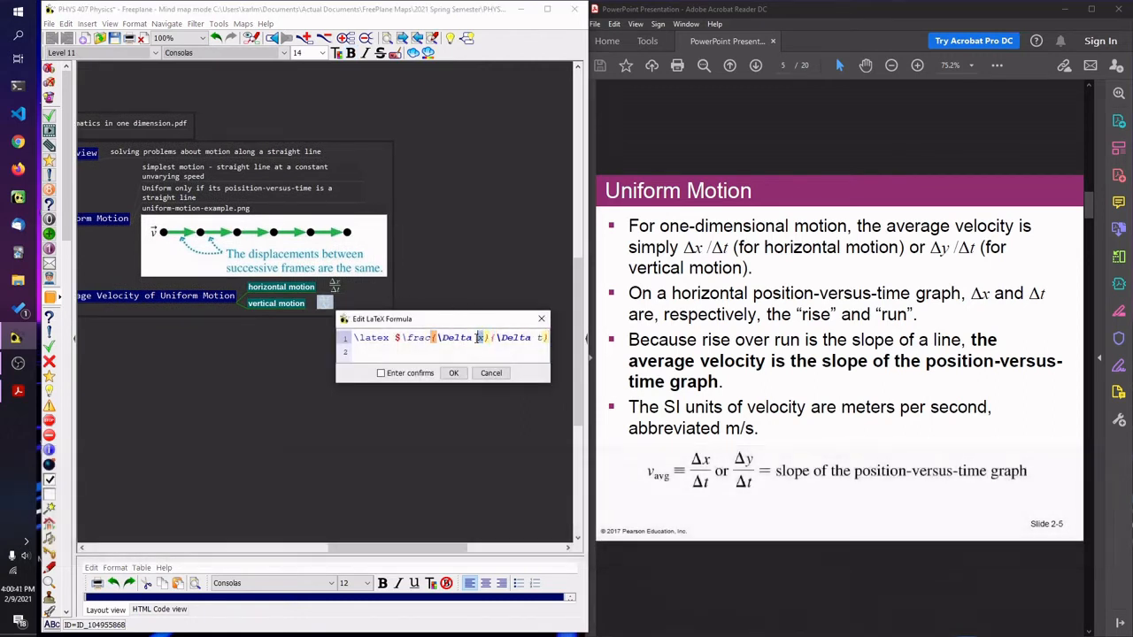
left_click(450, 373)
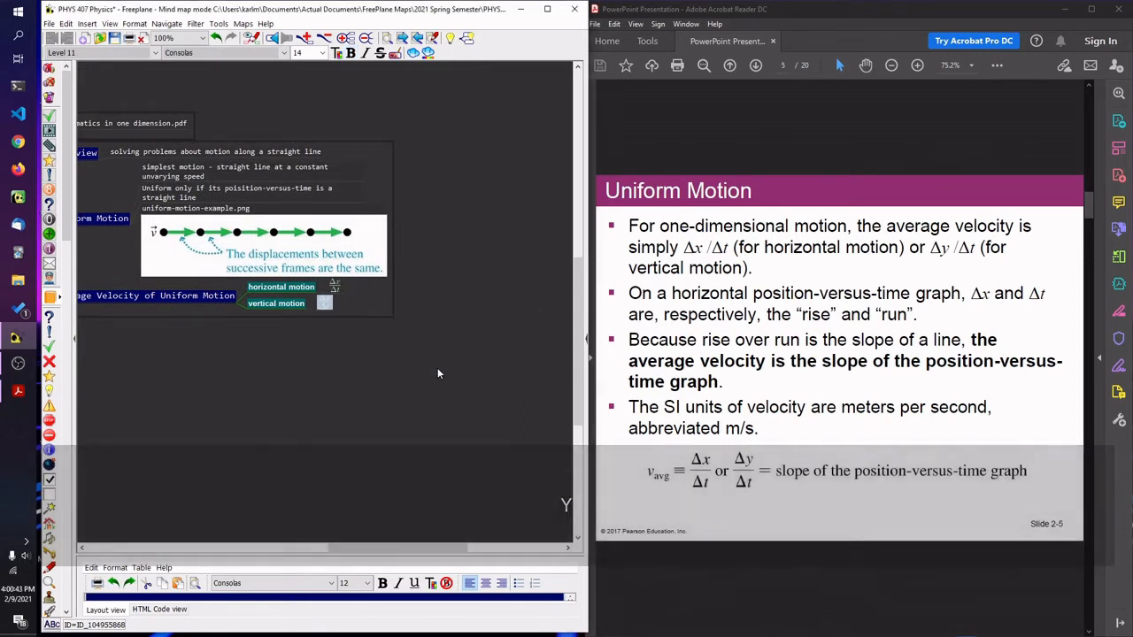
key("Left")
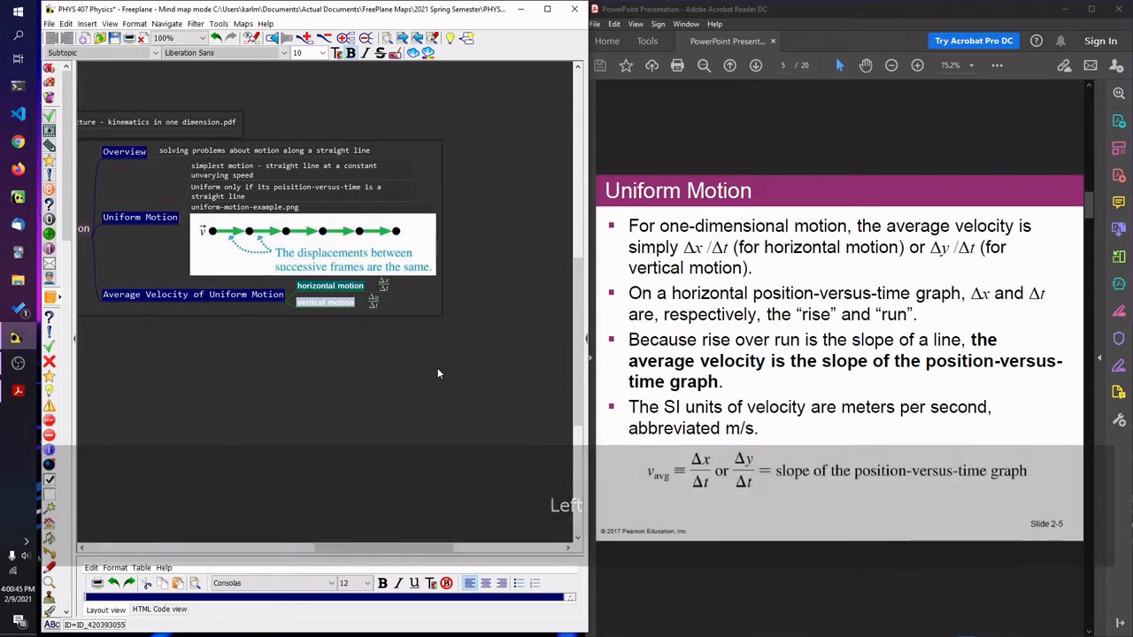
Add a Default-style note "The average velocity is the slope of position versus time" after the vertical motion node.
key("Return")
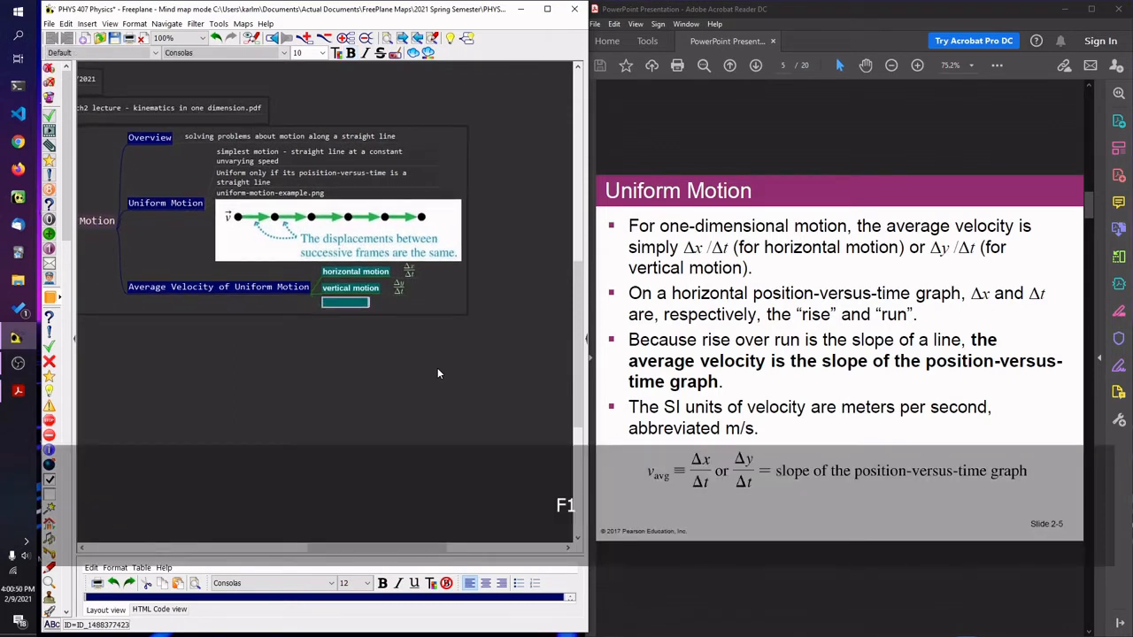
type("The average velocity is the slope of position versus time")
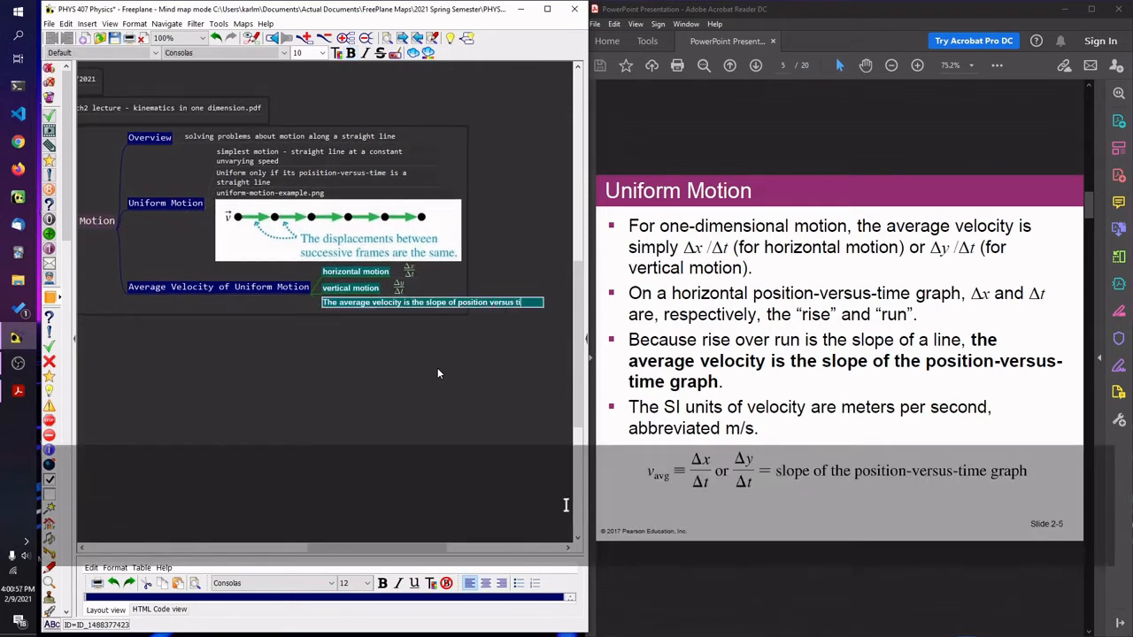
key("Return")
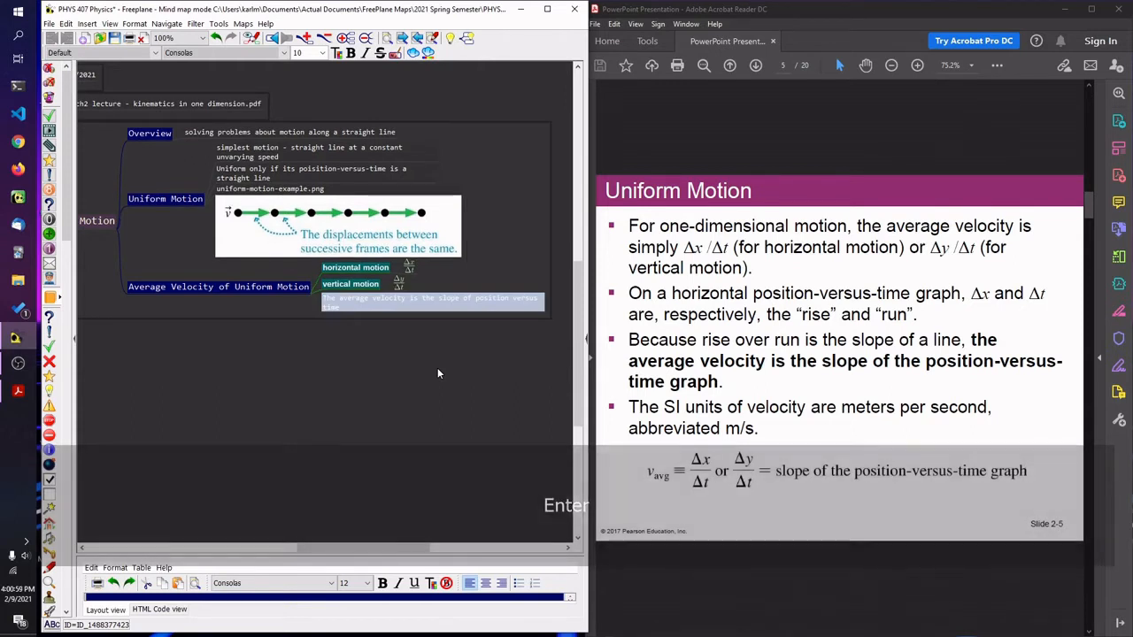
Add a sibling note "Remember calculus: velocity is the derivative of position!" and give it the Details style.
key("Return")
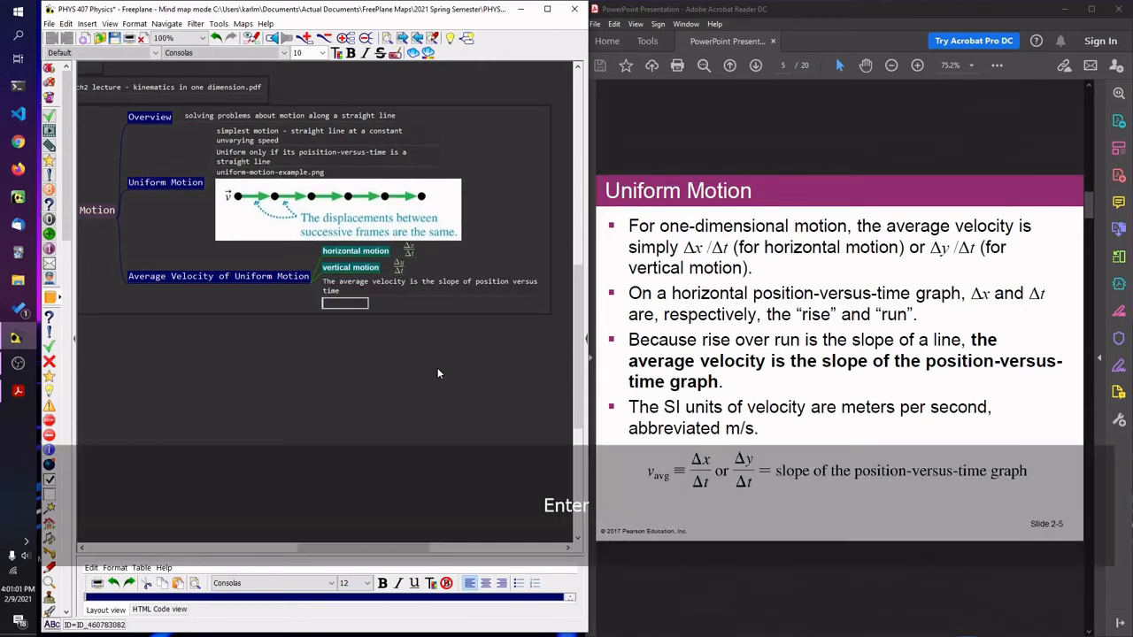
type("Remember calculus: velocity is the derivative of position!")
key("F6")
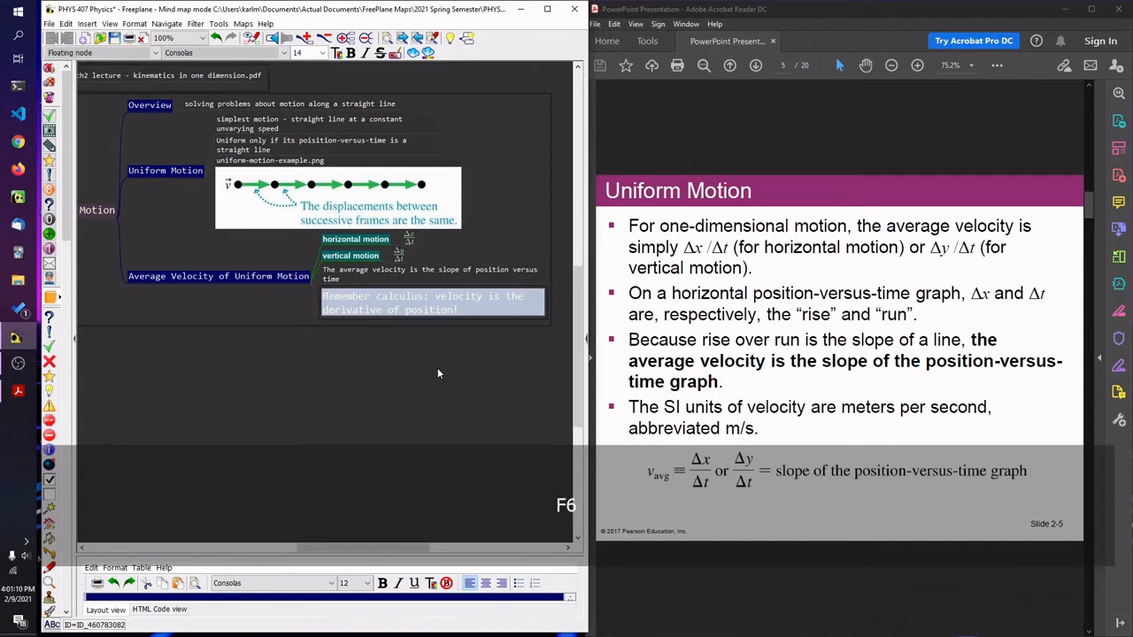
key("F7")
Add a note "Units of velocity are meters/second, abbreviated m/s" after the calculus reminder.
key("Left")
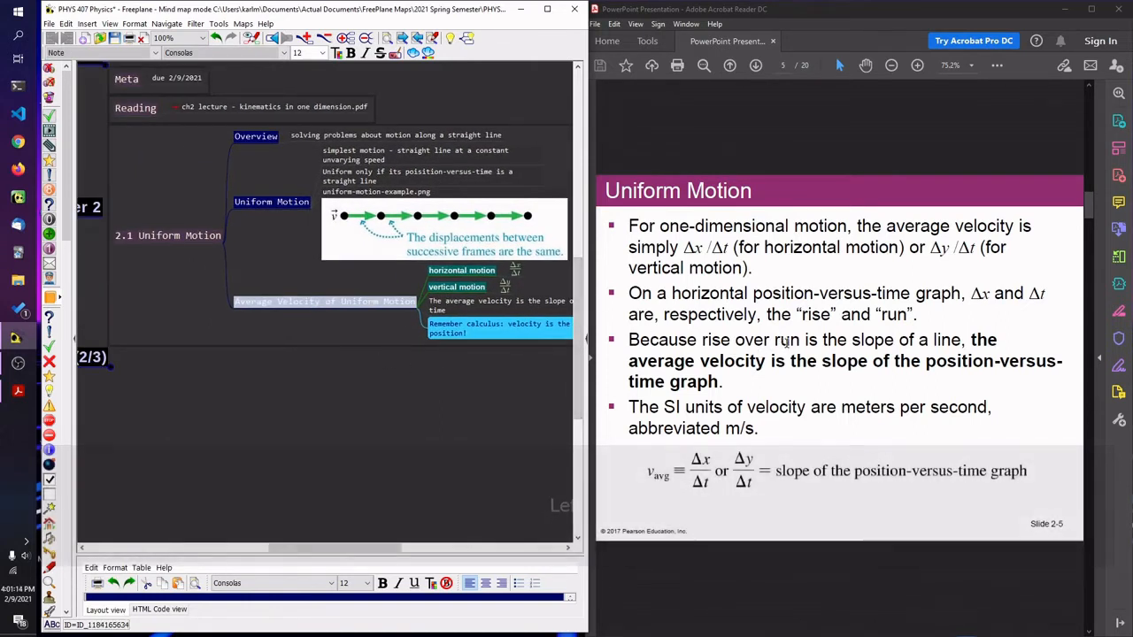
left_click_drag(495, 422, 413, 419)
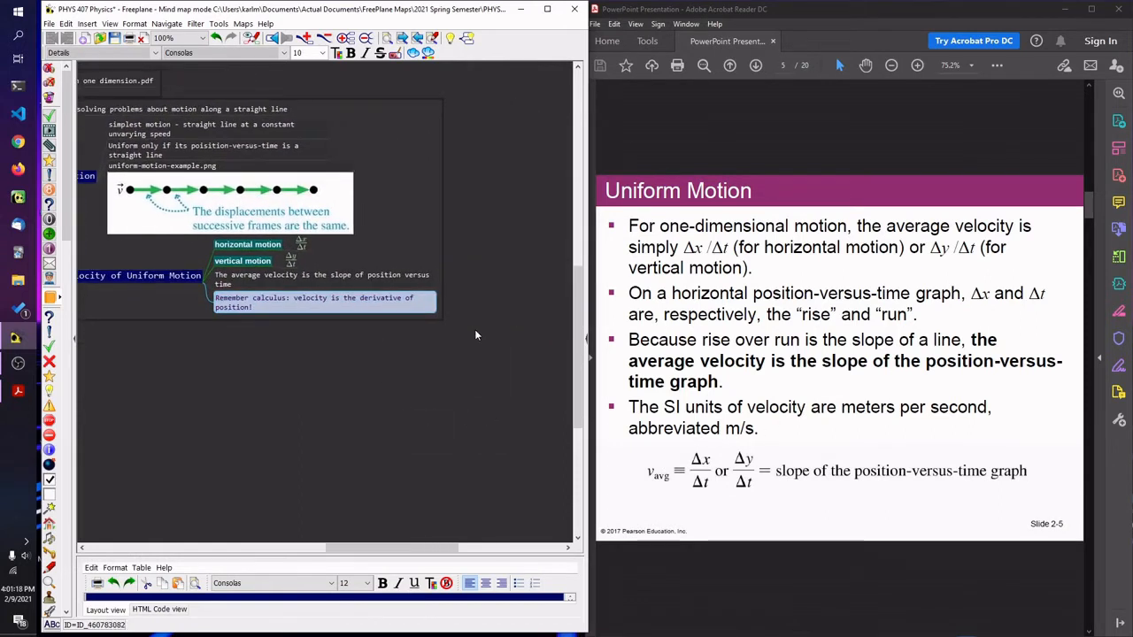
key("Return")
type("Units")
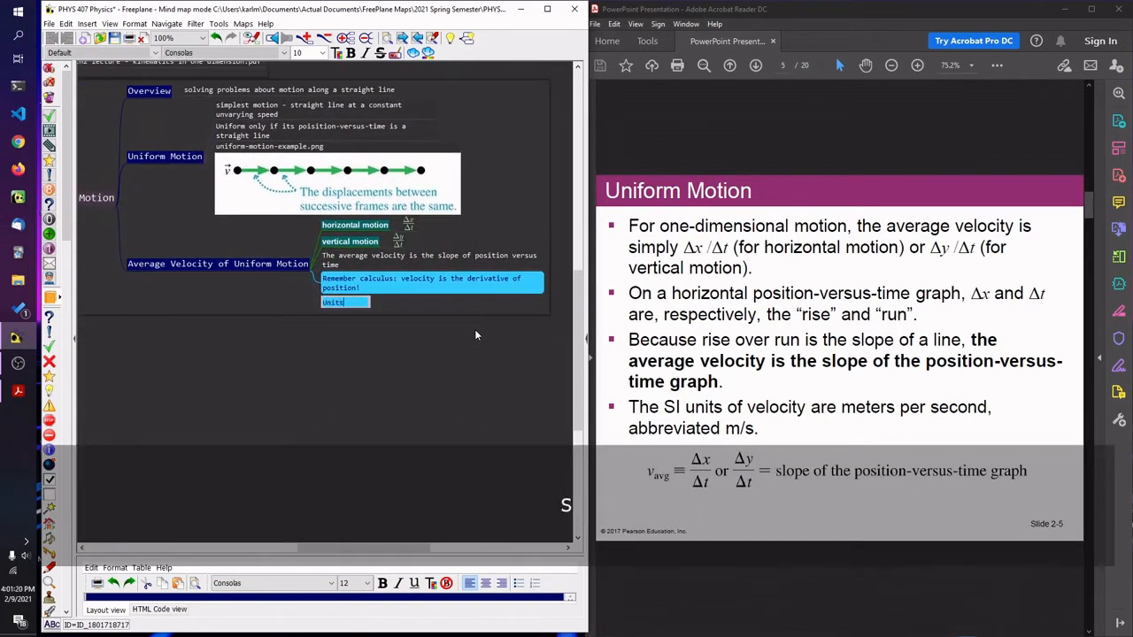
type(" of velocity are meters/second, abbreviated m/s")
key("Return")
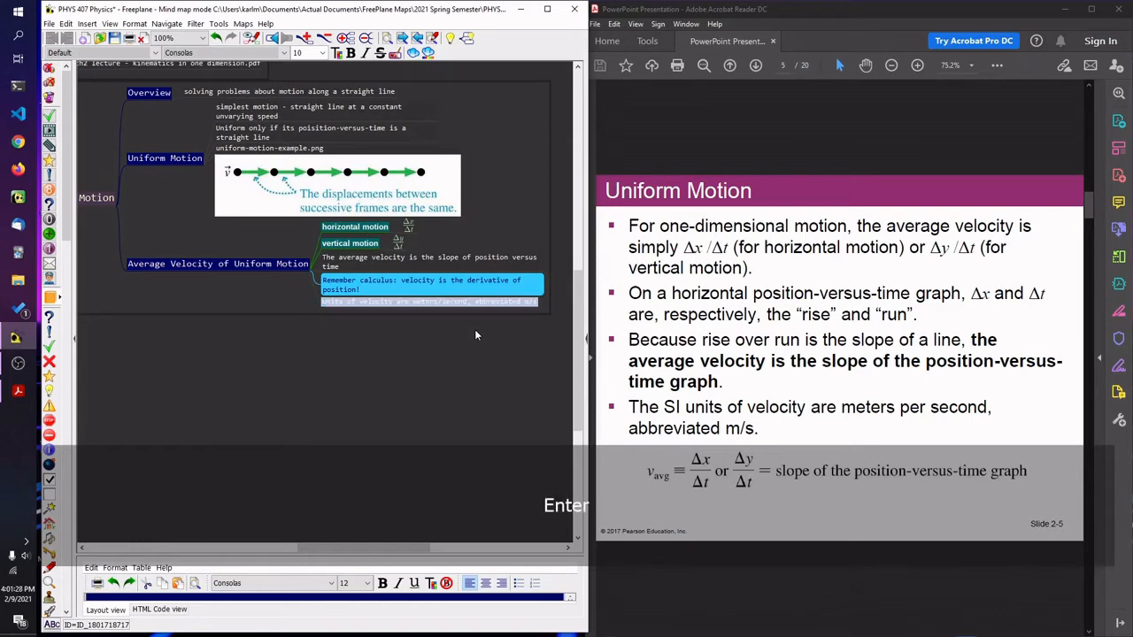
Color the words "meters/second" yellow in the velocity units note.
key("alt+Return")
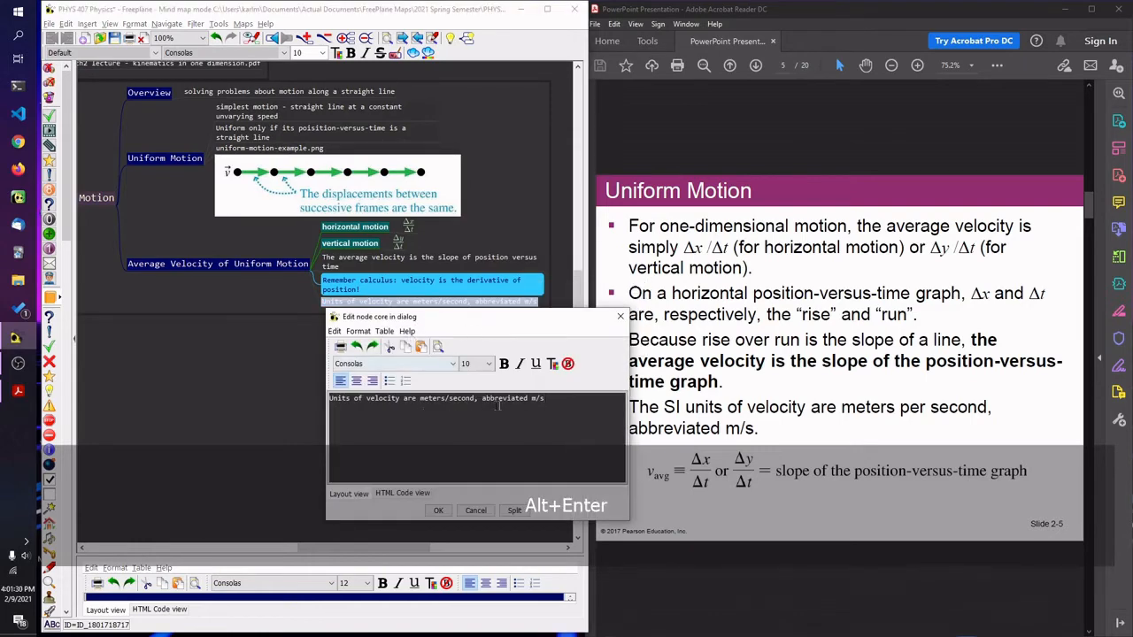
left_click_drag(477, 398, 421, 398)
left_click(553, 364)
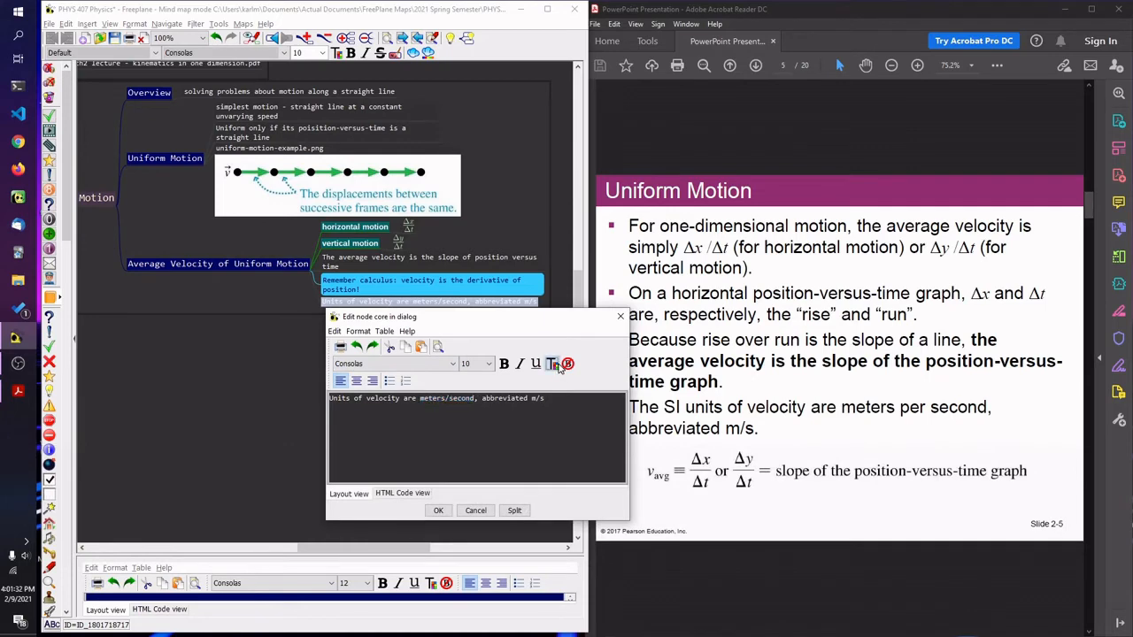
left_click(601, 280)
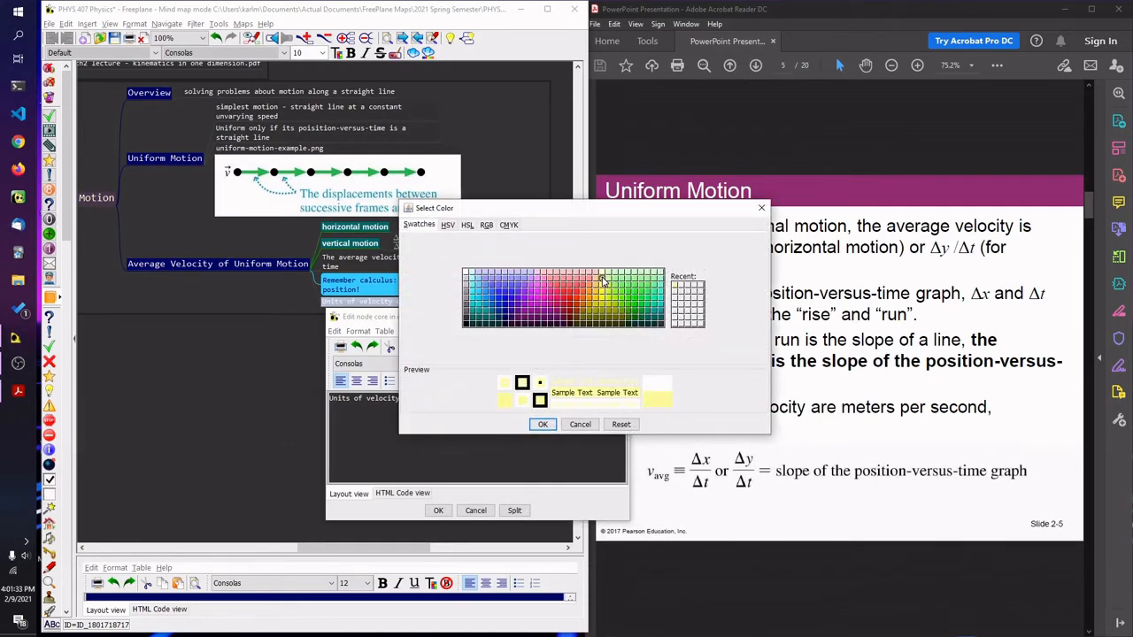
left_click(542, 424)
left_click(439, 512)
key("Left")
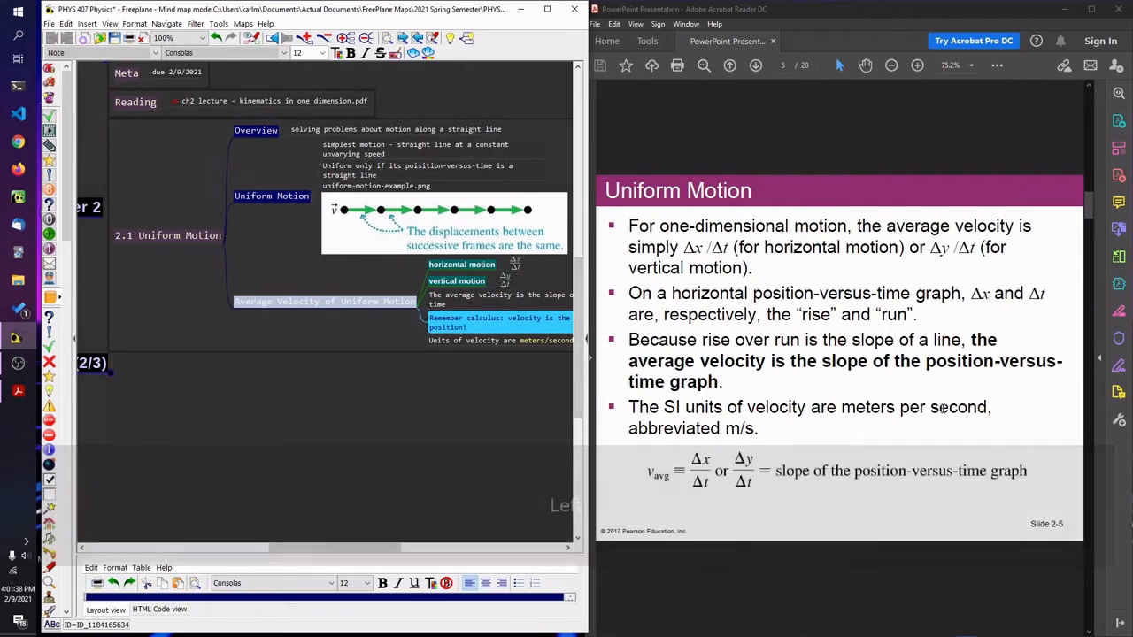
Add "V_{avg} =" in front of the vertical motion LaTeX formula and copy the V_{avg} part.
left_click_drag(506, 417, 424, 386)
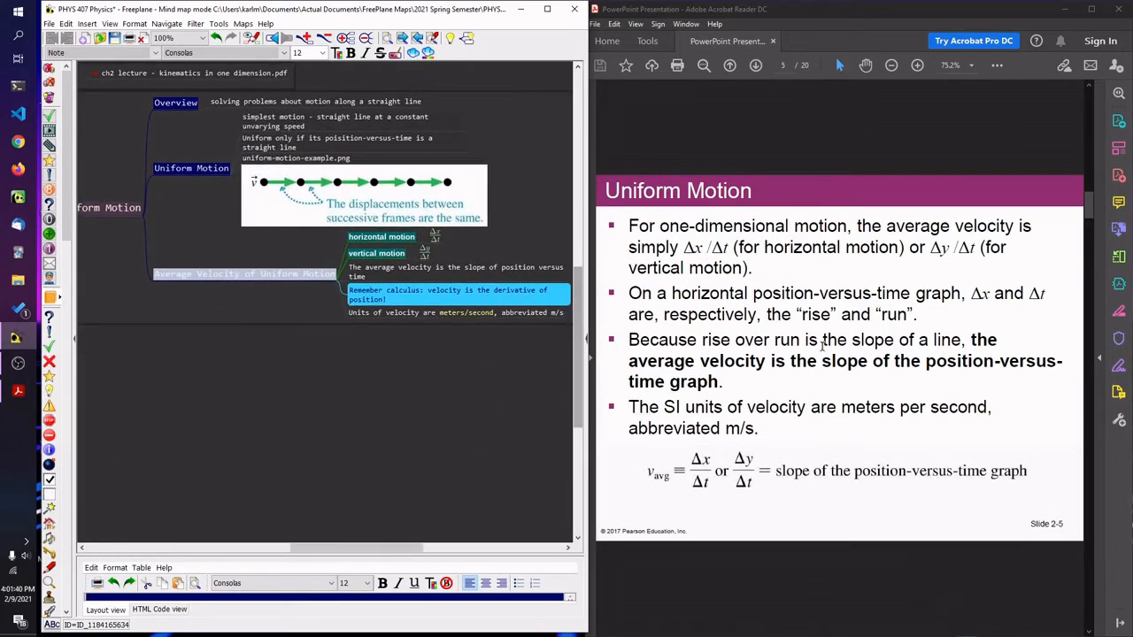
left_click(428, 256)
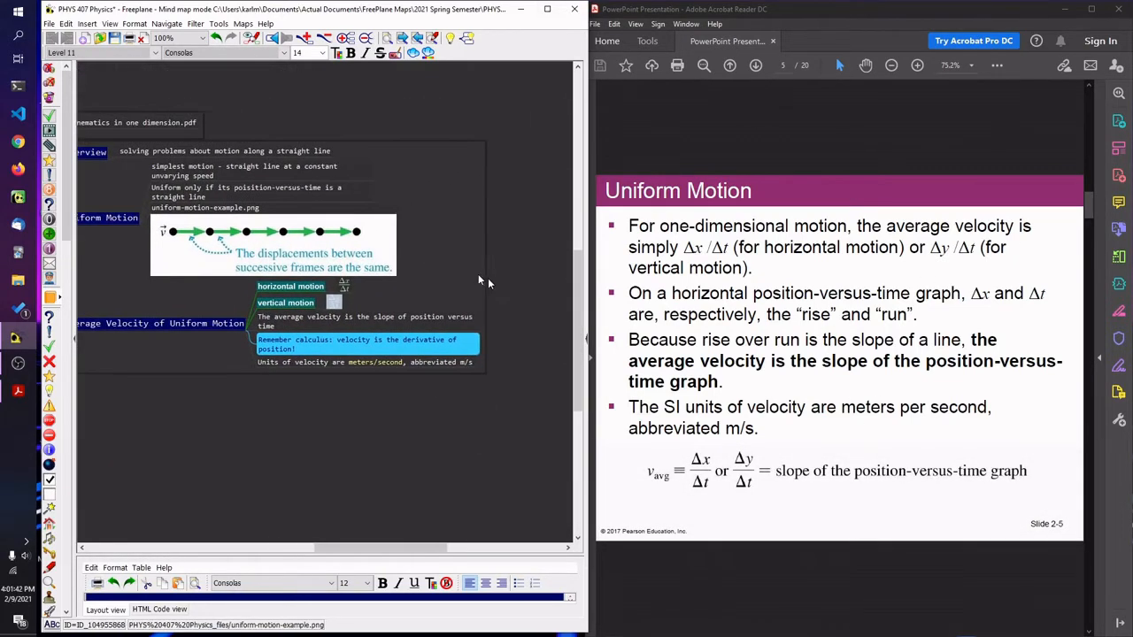
key("F2")
key("shift+ctrl+Left")
key("shift+ctrl+Left")
key("shift+ctrl+Left")
key("shift+ctrl+Left")
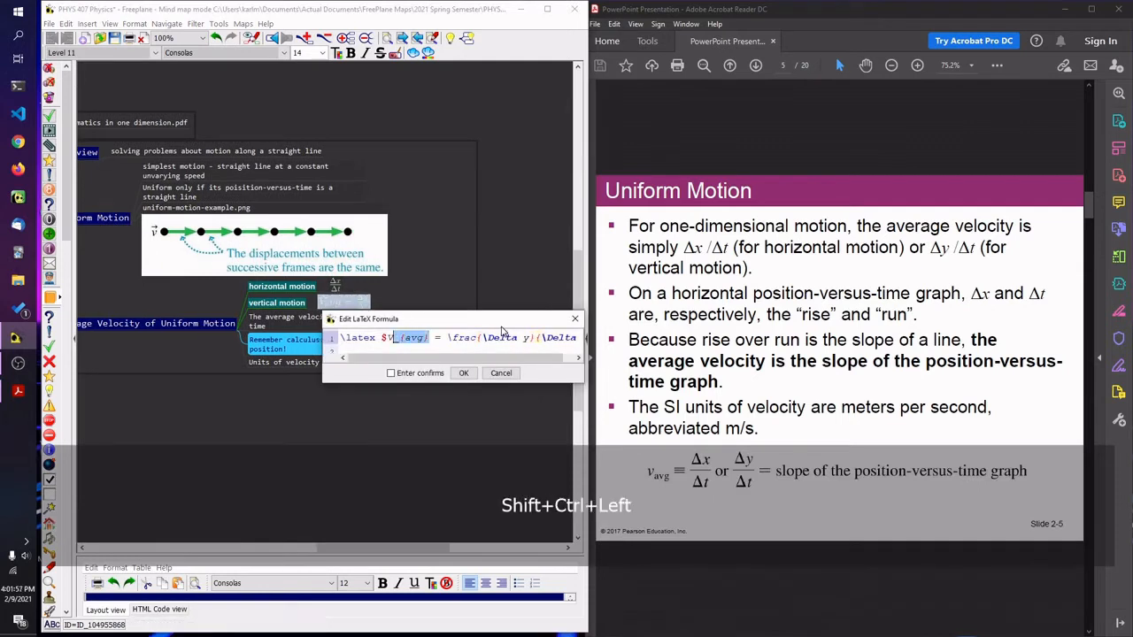
key("ctrl+c")
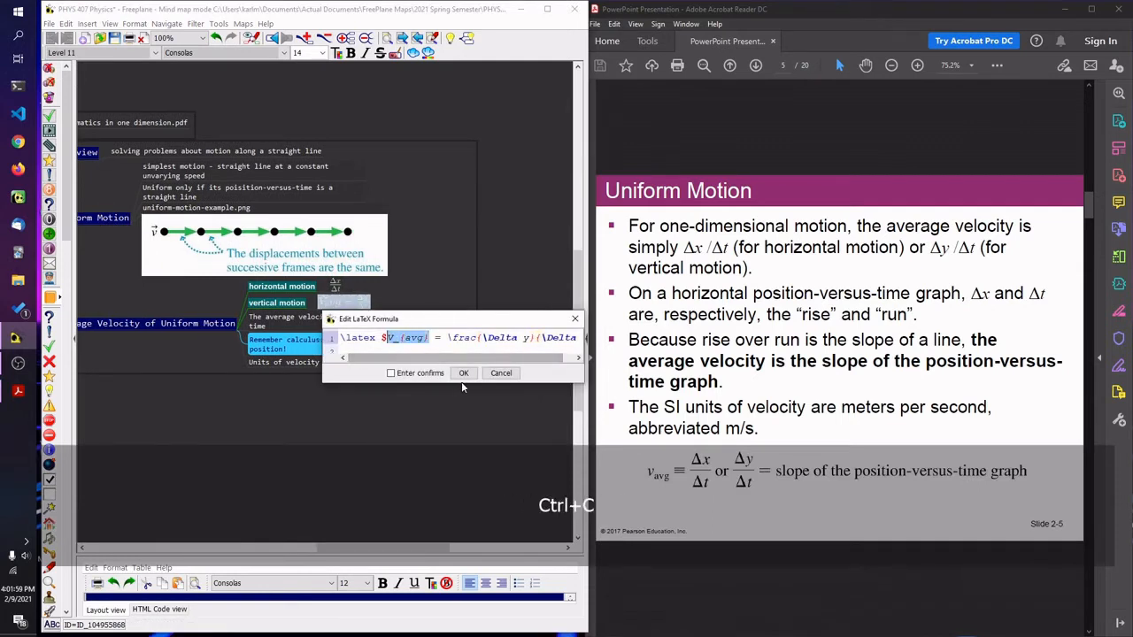
left_click(462, 374)
Insert the copied V_{avg} and an equals sign before the fraction in the horizontal motion formula.
left_click(336, 286)
key("F2")
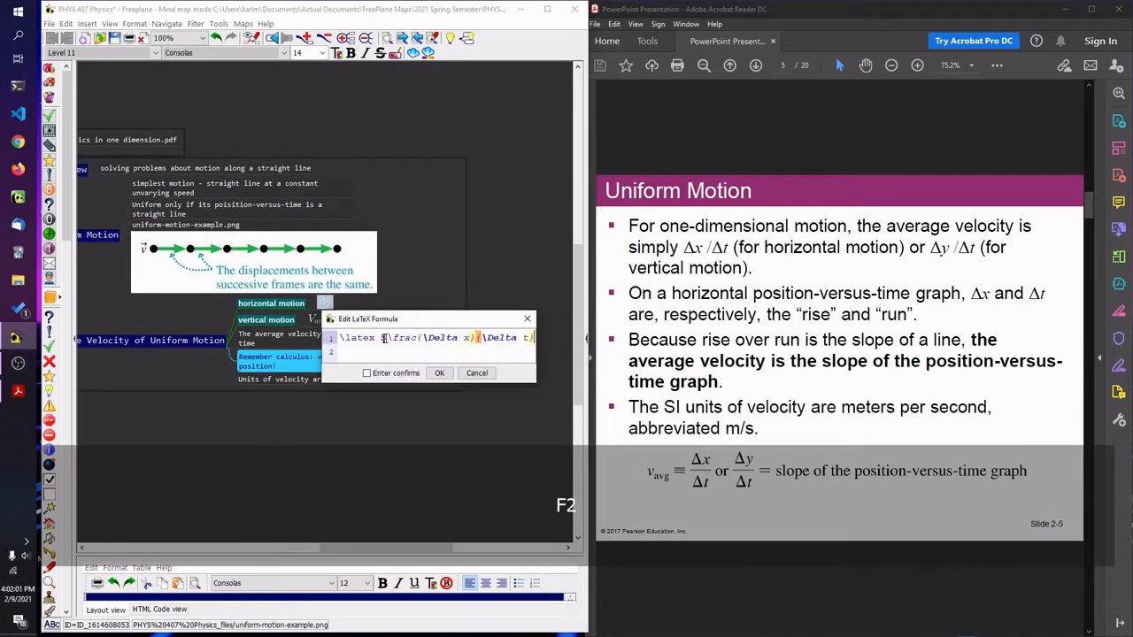
key("ctrl+v")
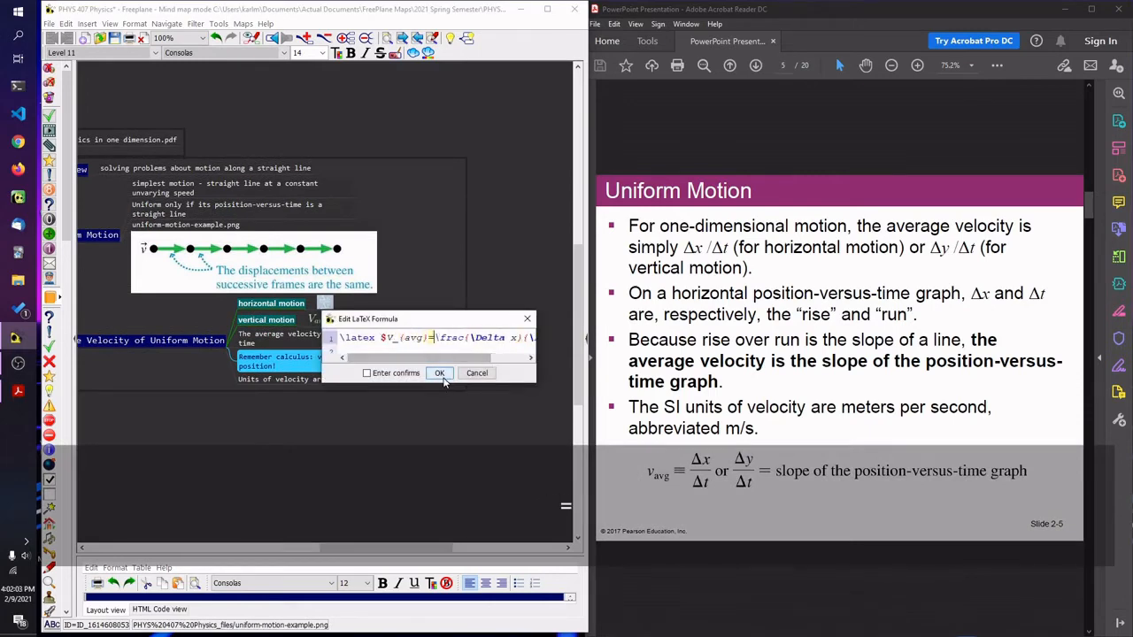
key("Return")
key("alt+Return")
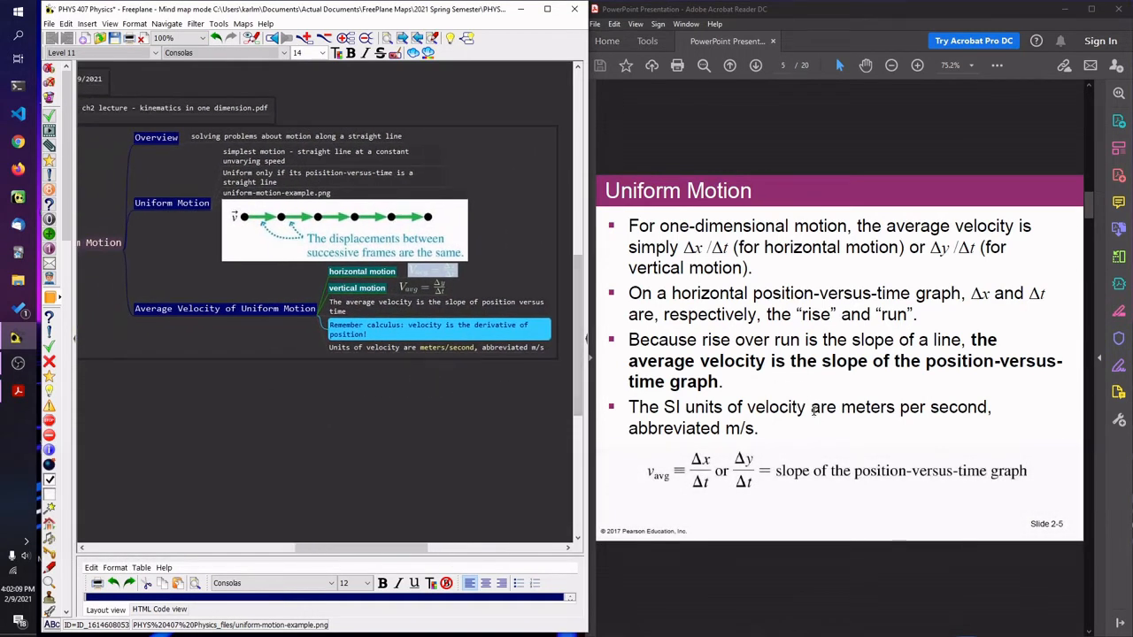
Add the note "Velocity at any interval can be determined by measuring the slope of the line at that interval." after the units note.
scroll(798, 421, "down", 1)
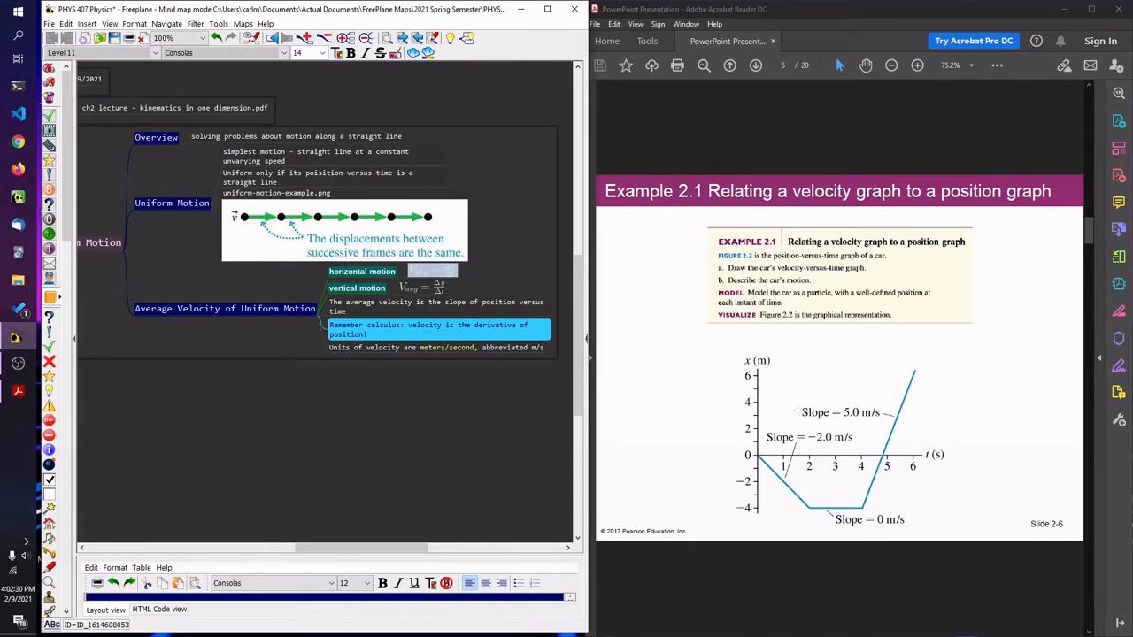
scroll(802, 408, "down", 1)
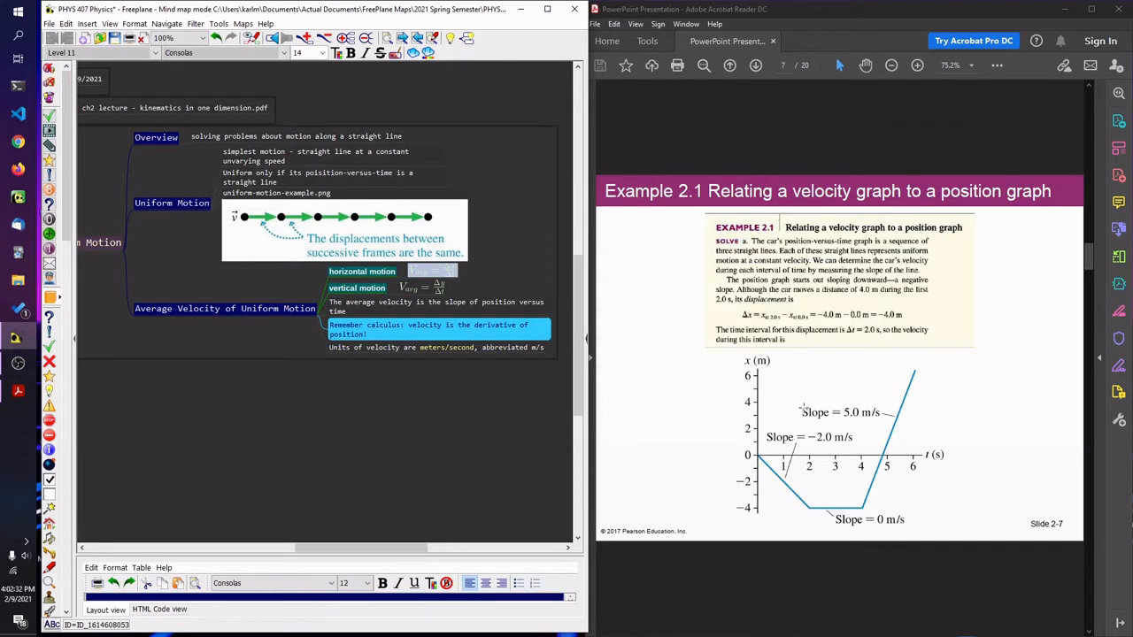
key("Down")
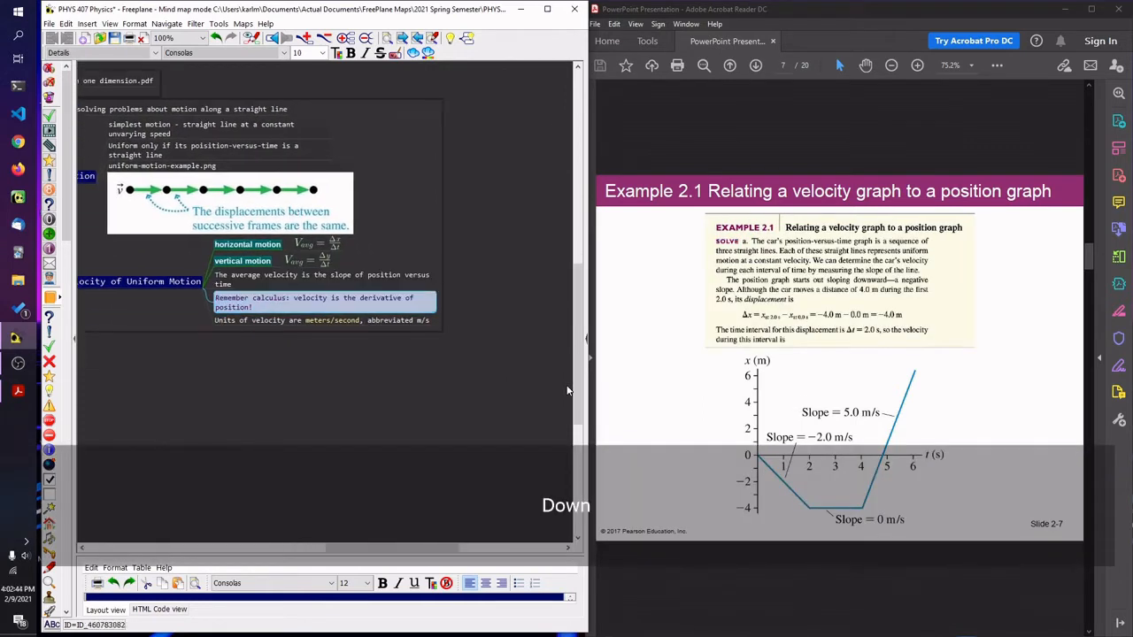
key("Return")
type("Velocity at any interval can be determined by measuring the slope of the line at that interval.")
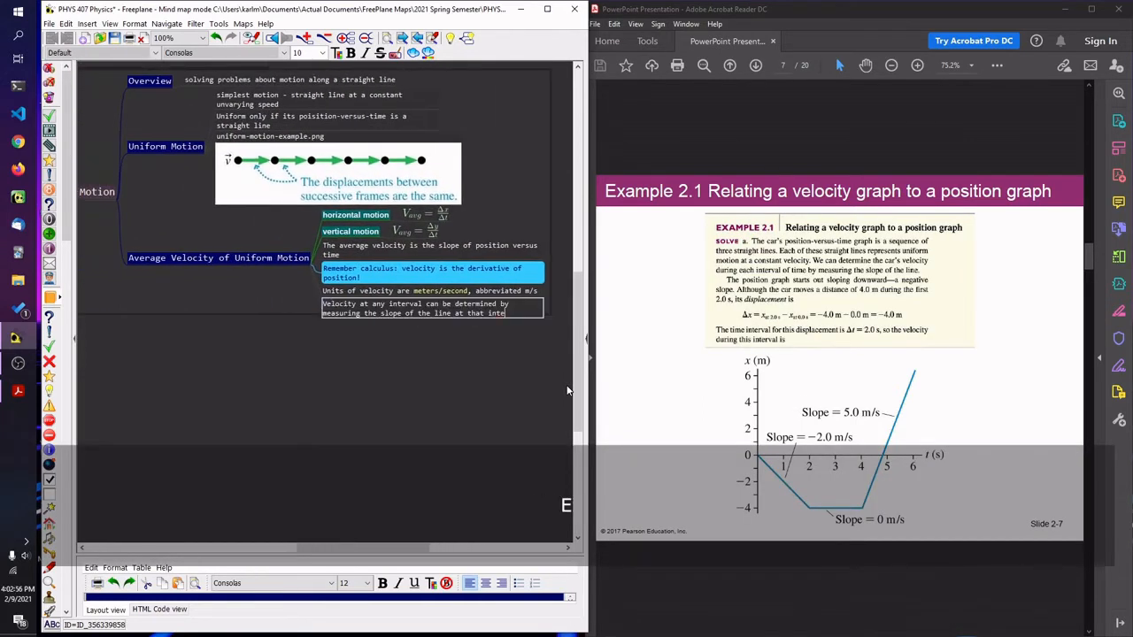
key("Return")
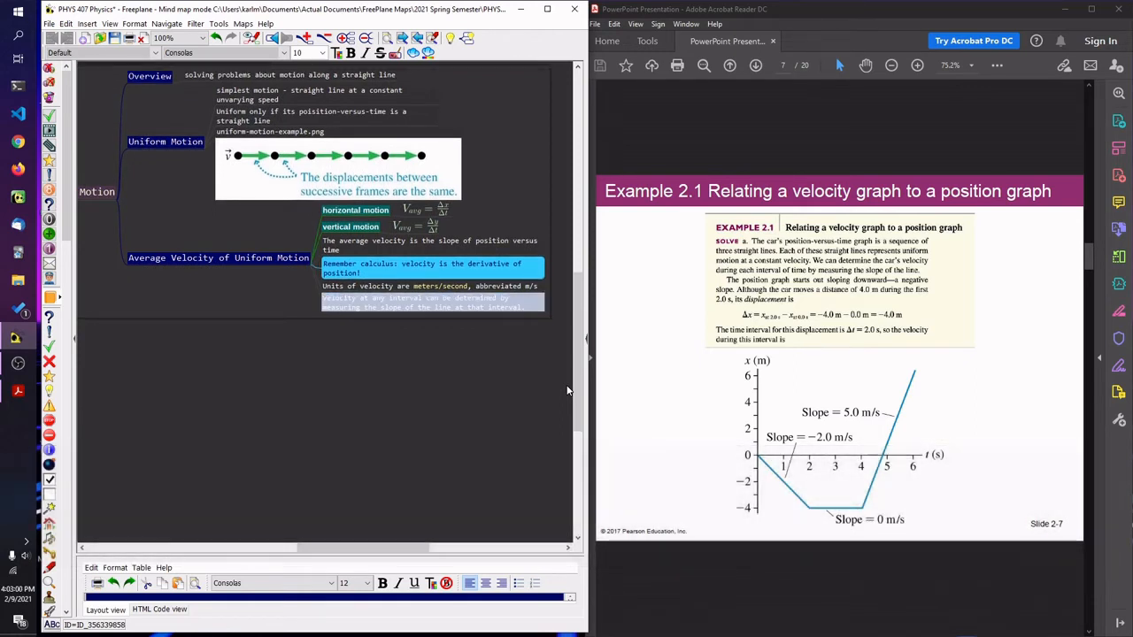
Open Paint and paste the screenshot of slide 2-7 into it.
key("Return")
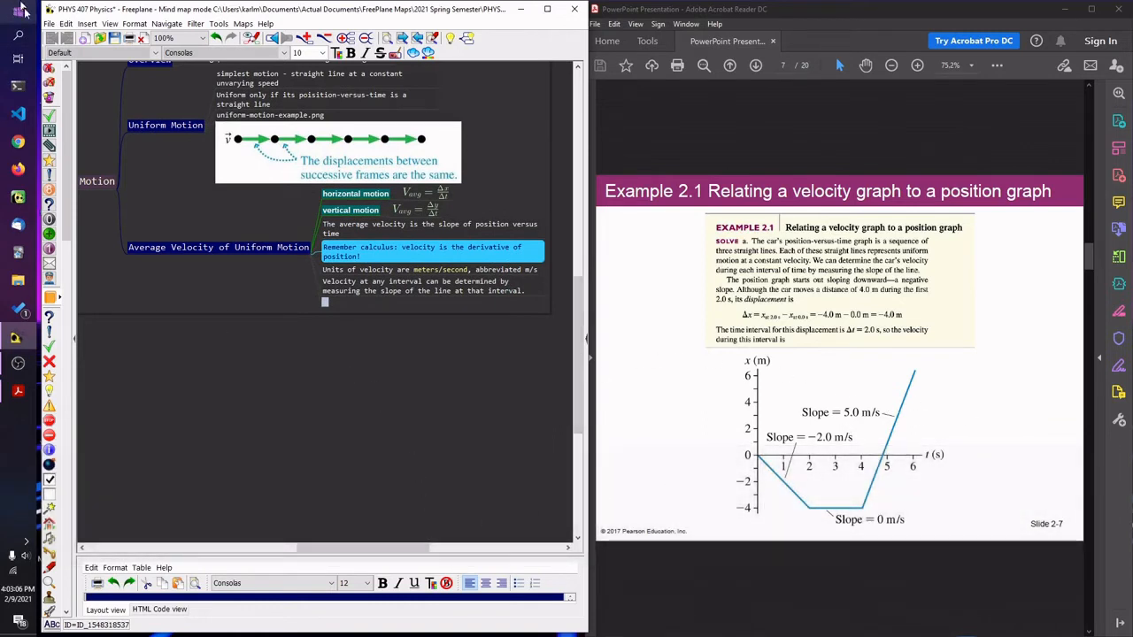
left_click(14, 46)
type("paint")
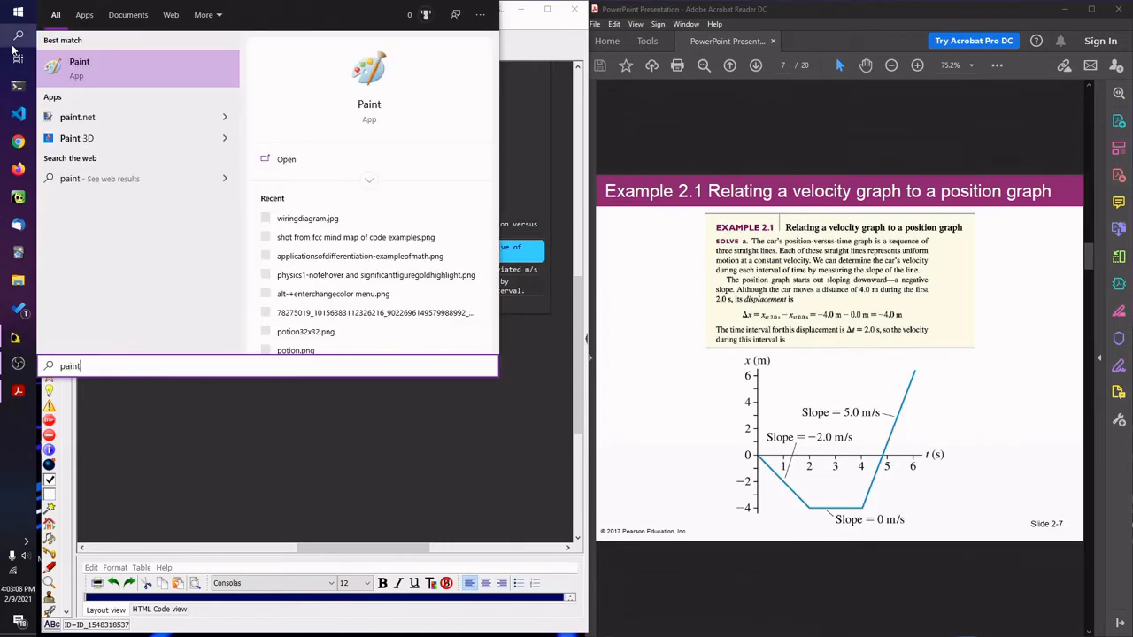
key("Return")
key("ctrl+v")
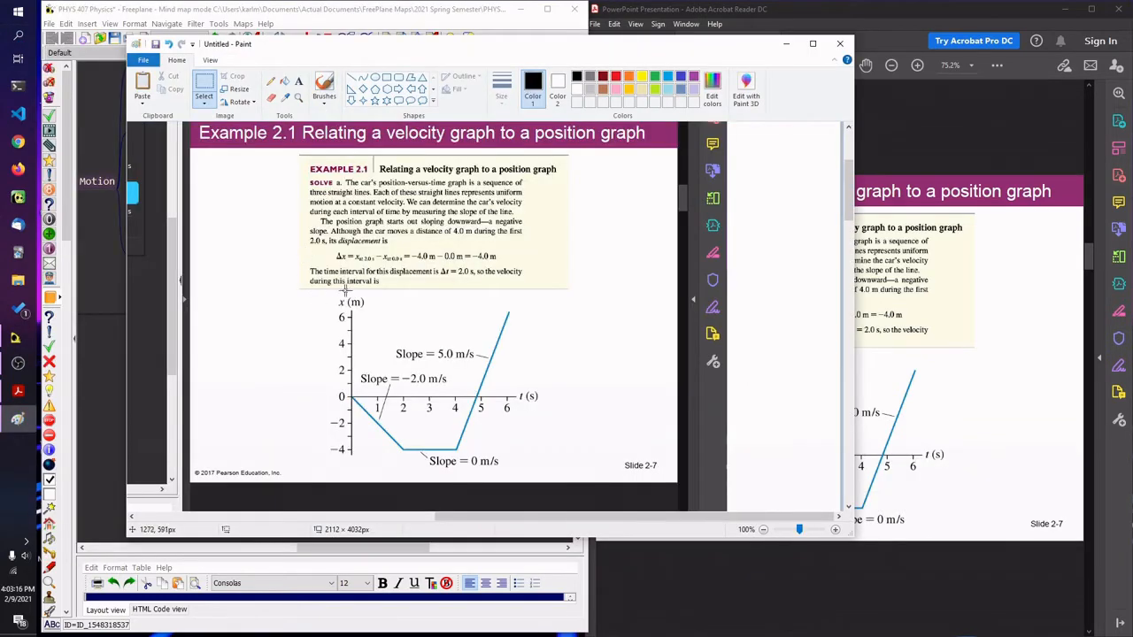
Crop the pasted screenshot to the position-versus-time graph and copy the cropped image.
mouse_move(330, 291)
left_mouse_down()
mouse_move(581, 467)
mouse_move(543, 475)
left_mouse_up()
key("ctrl+shift+x")
key("ctrl+a")
key("ctrl+c")
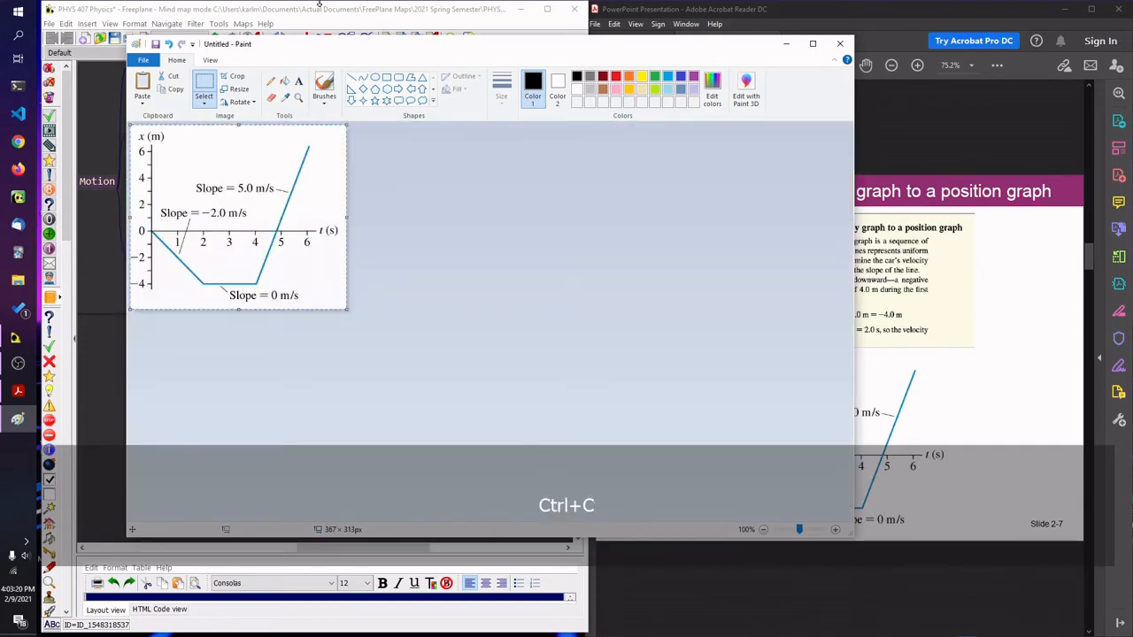
In Freeplane, delete the empty node and paste the graph under "Average Velocity of Uniform Motion" as car-uniform-velocity-three-constant-slopes.
left_click(319, 11)
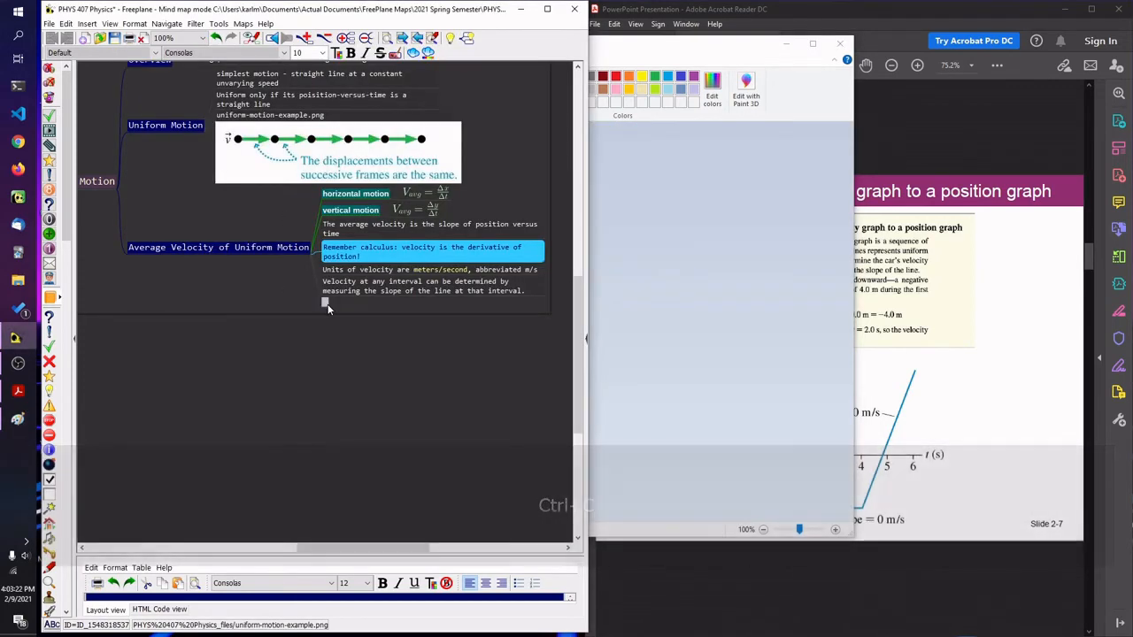
key("Delete")
key("Return")
key("Delete")
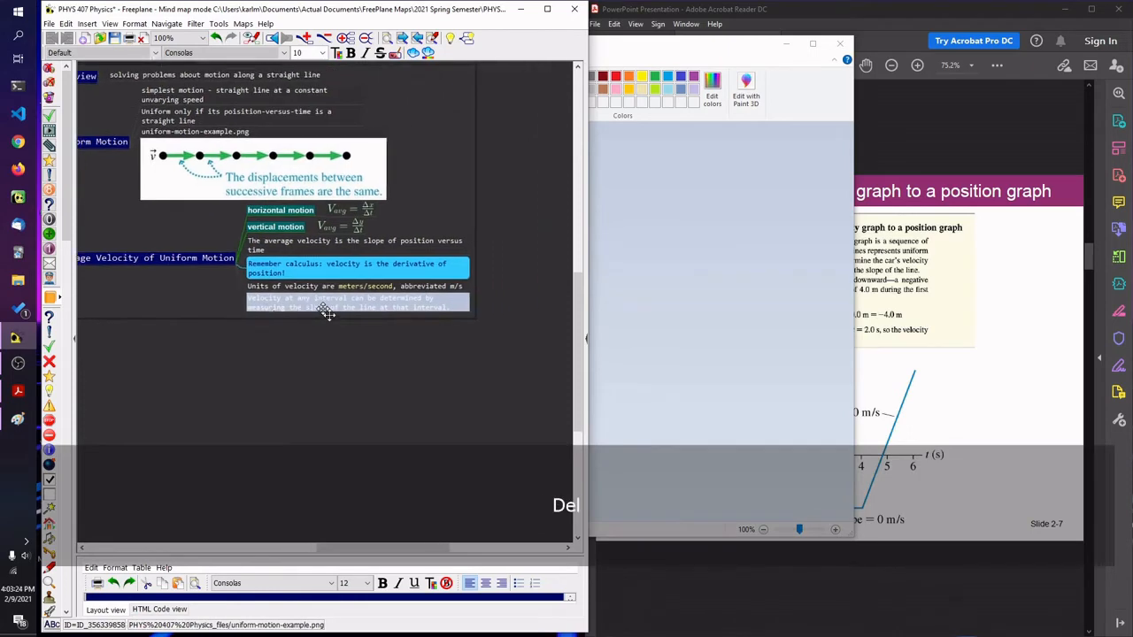
key("ctrl+v")
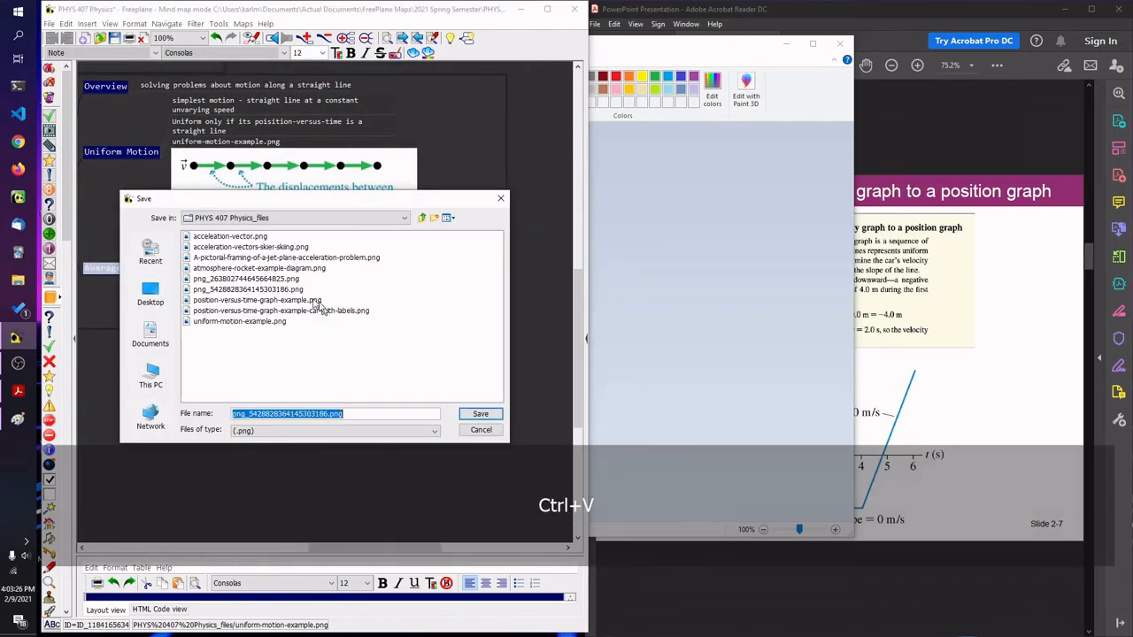
type("car-uniform-velocity-three-constant-slopes")
key("Return")
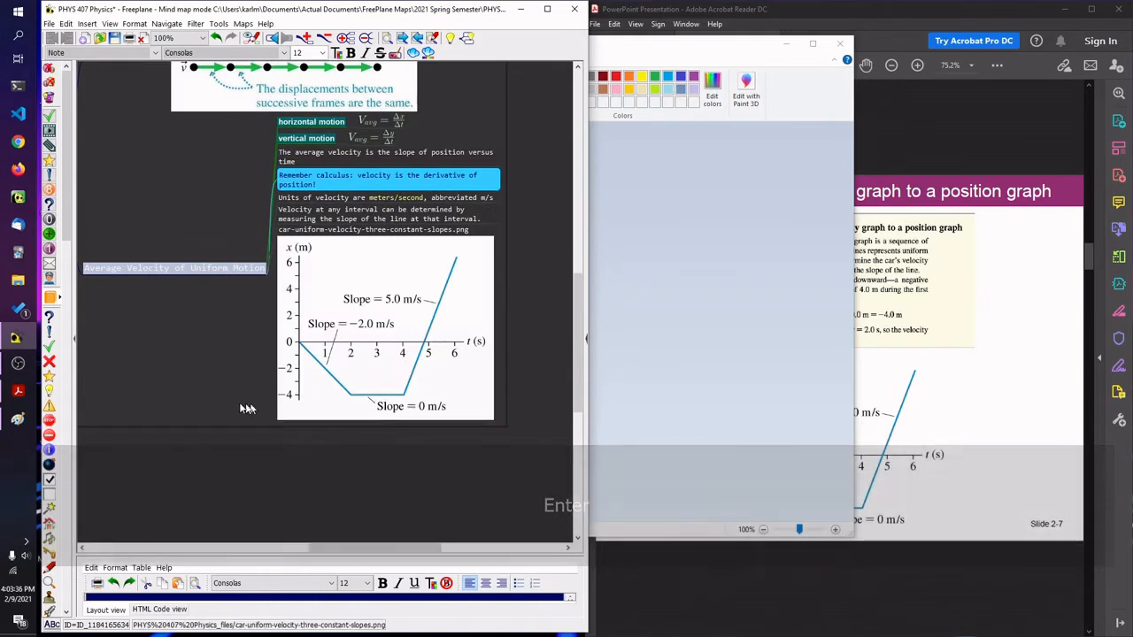
Advance the PDF to slide 2-9, paste its screenshot into Paint, crop it to the velocity graph, and copy it.
left_click(1078, 299)
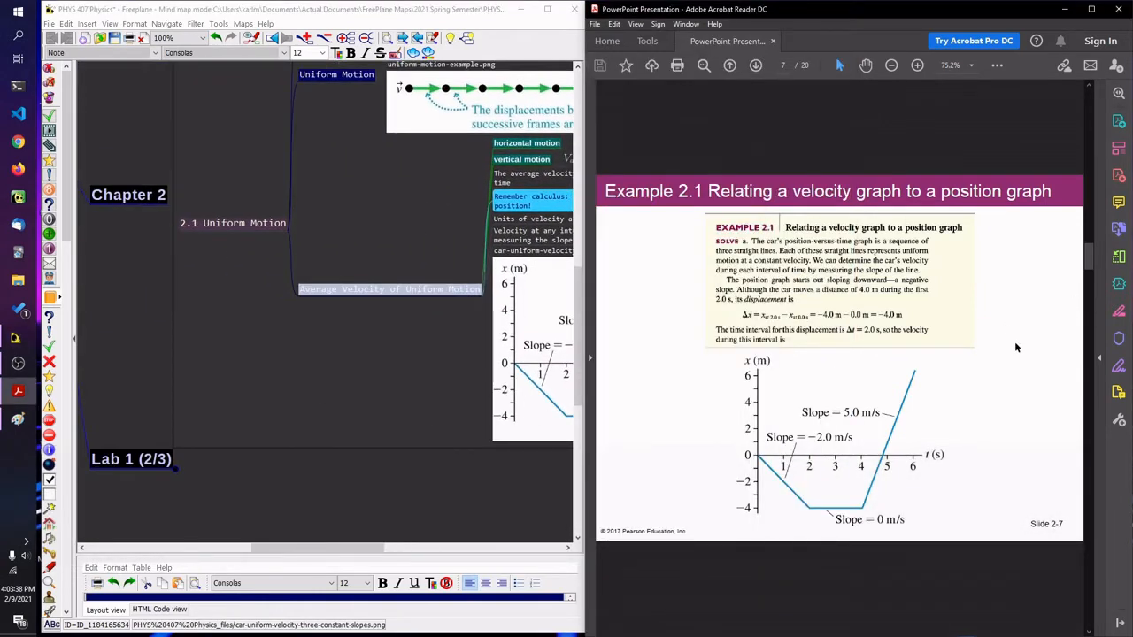
scroll(1013, 341, "down", 1)
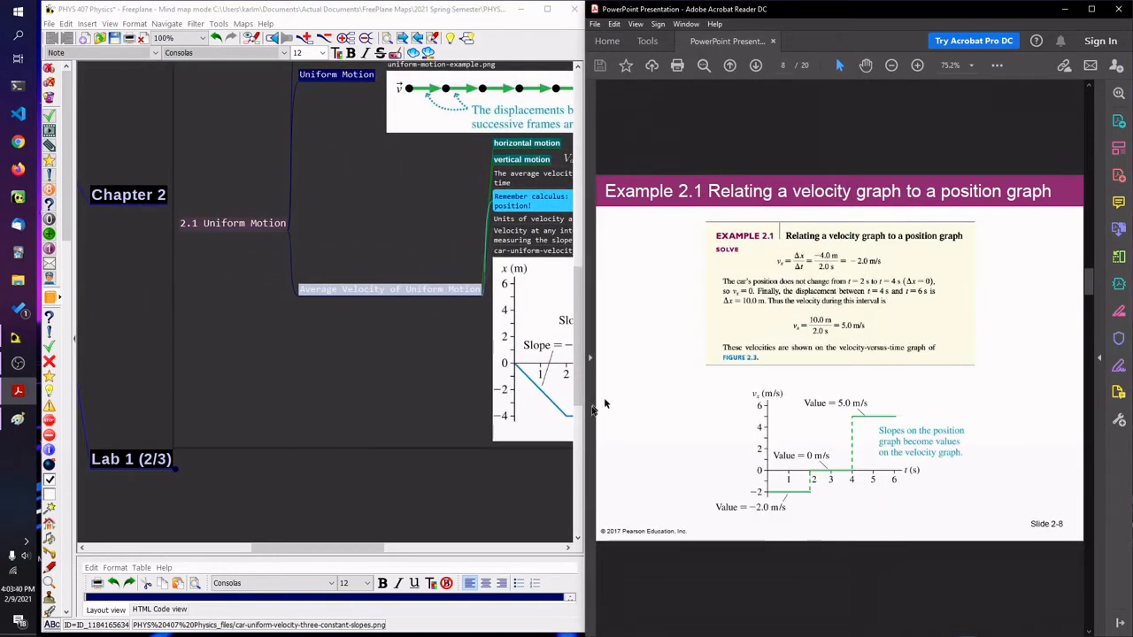
left_click_drag(496, 513, 426, 489)
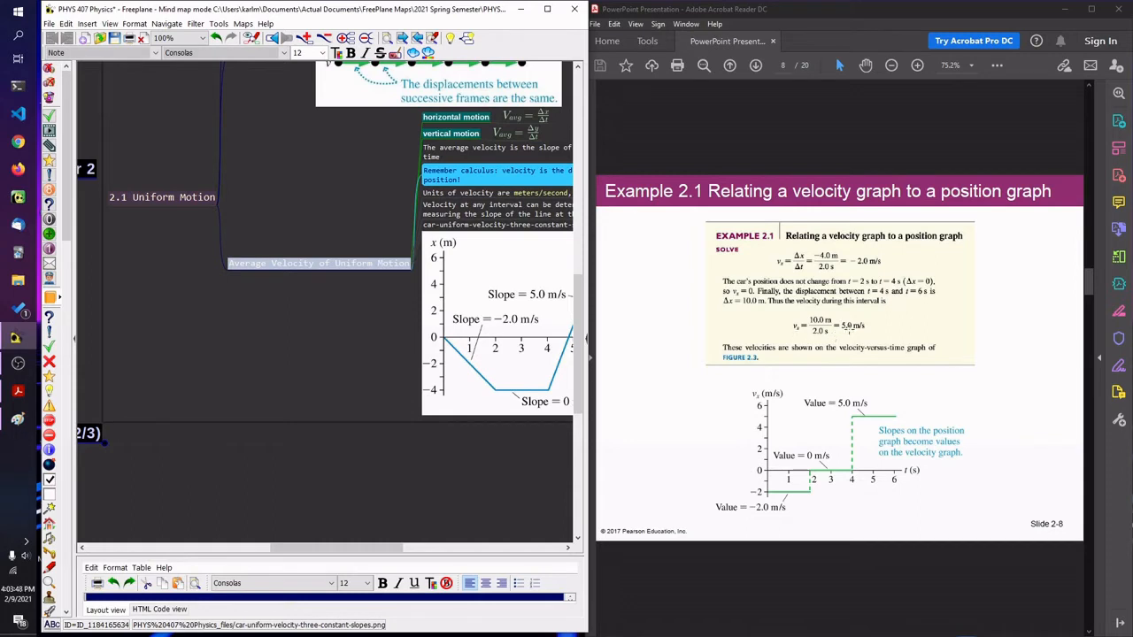
left_click_drag(503, 483, 377, 483)
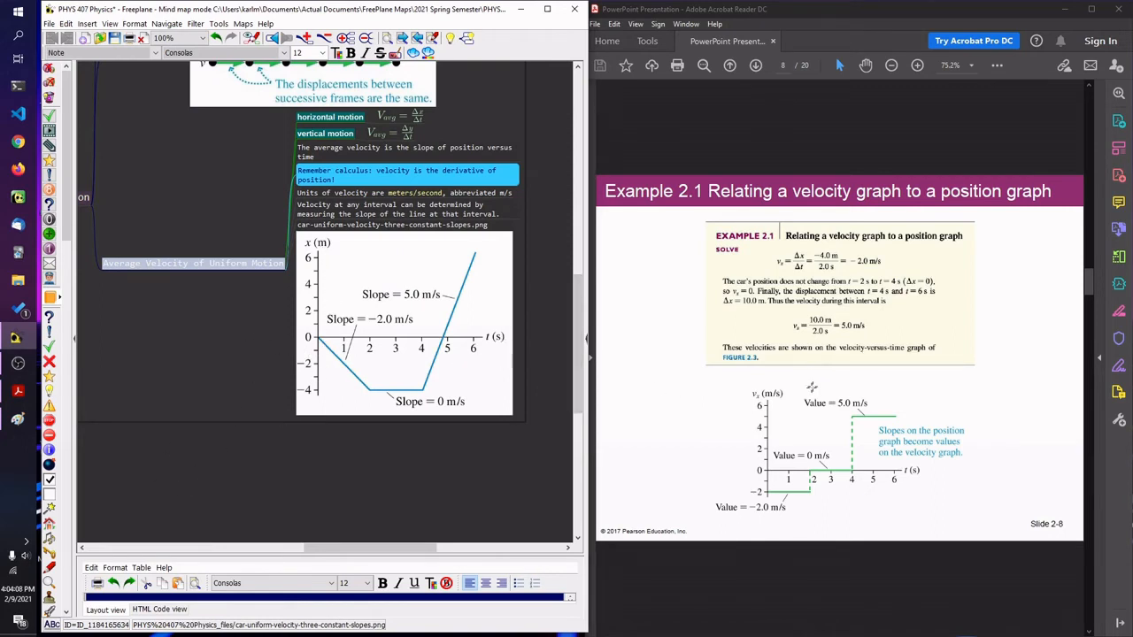
scroll(815, 382, "down", 2)
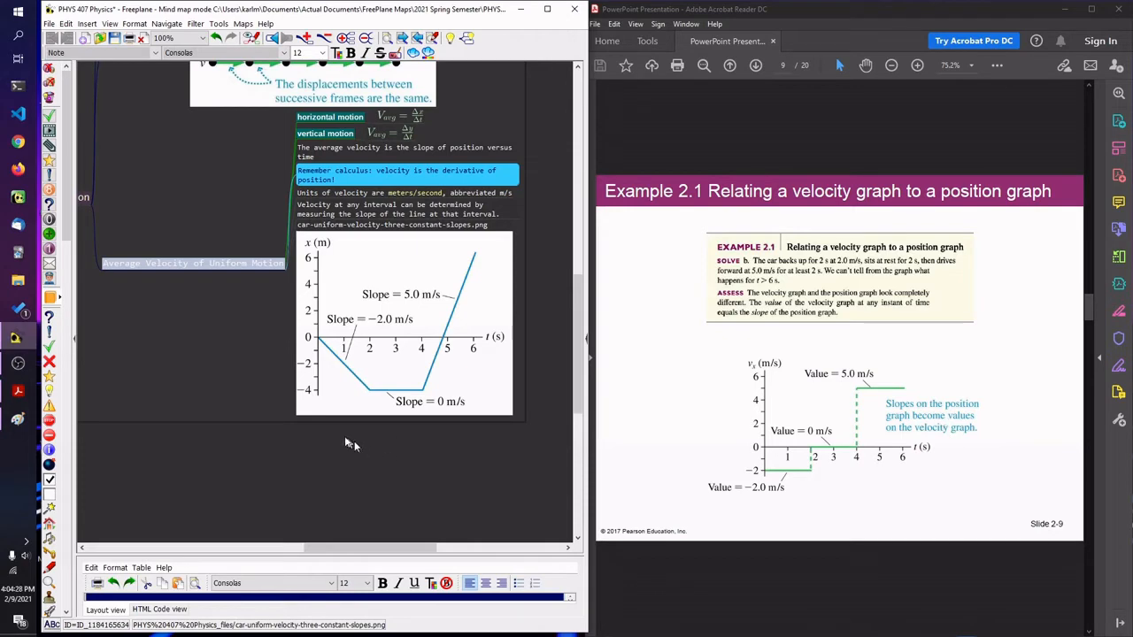
left_click(19, 418)
left_click(430, 352)
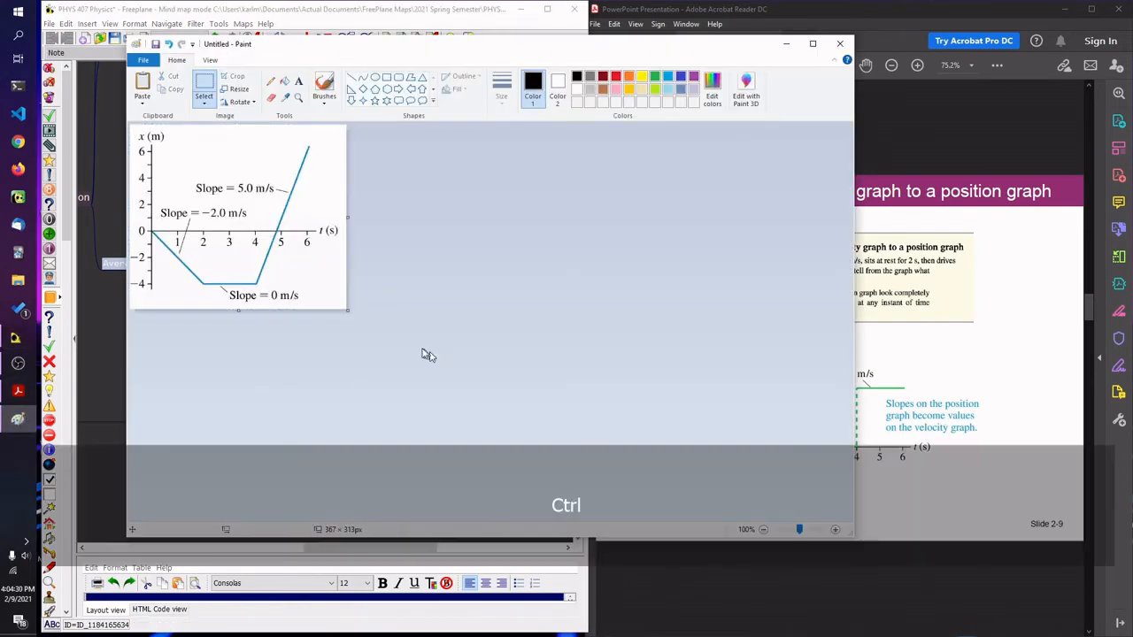
key("ctrl+v")
key("ctrl+shift+x")
key("ctrl+a")
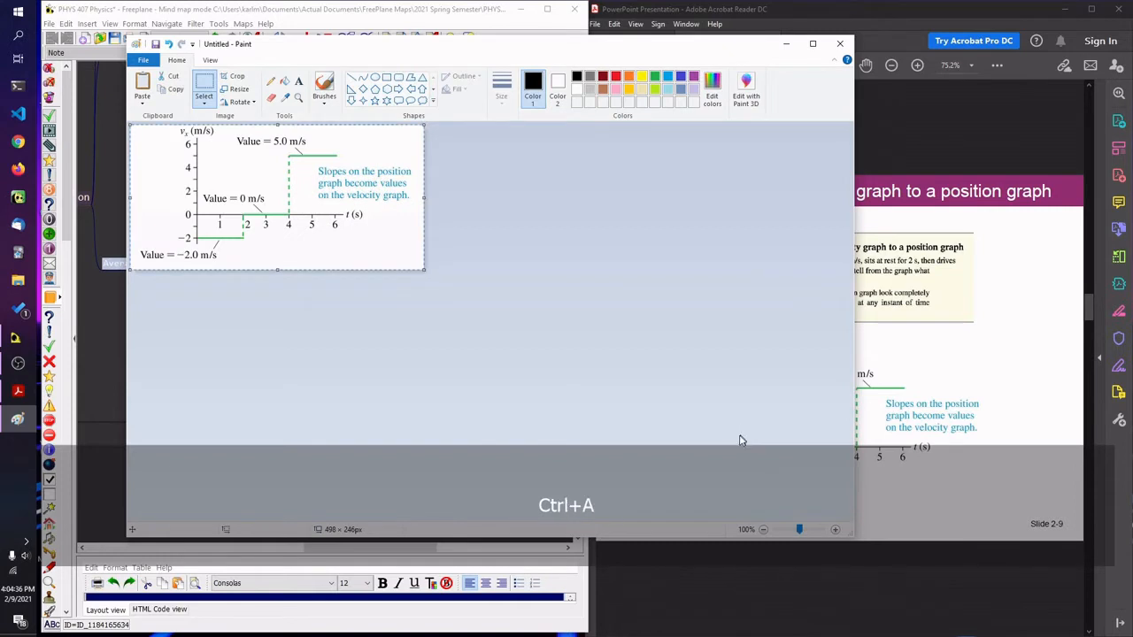
key("ctrl+c")
In Freeplane, paste the velocity graph under "Average Velocity of Uniform Motion", saving it as piecewise-uniform-car-velocity.
left_click(348, 27)
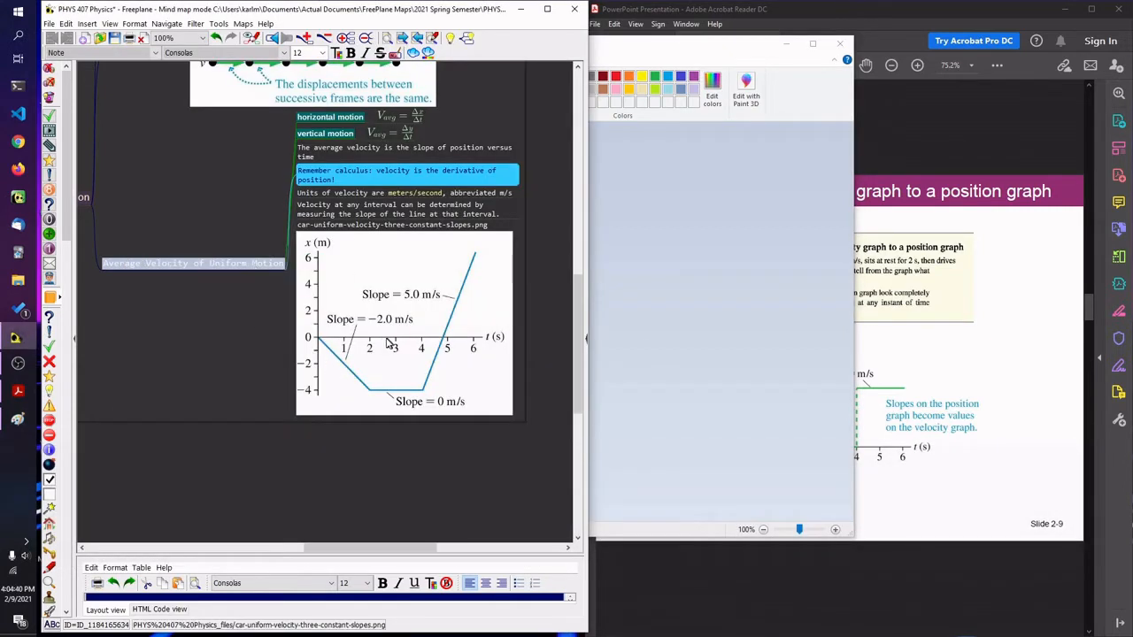
key("ctrl+v")
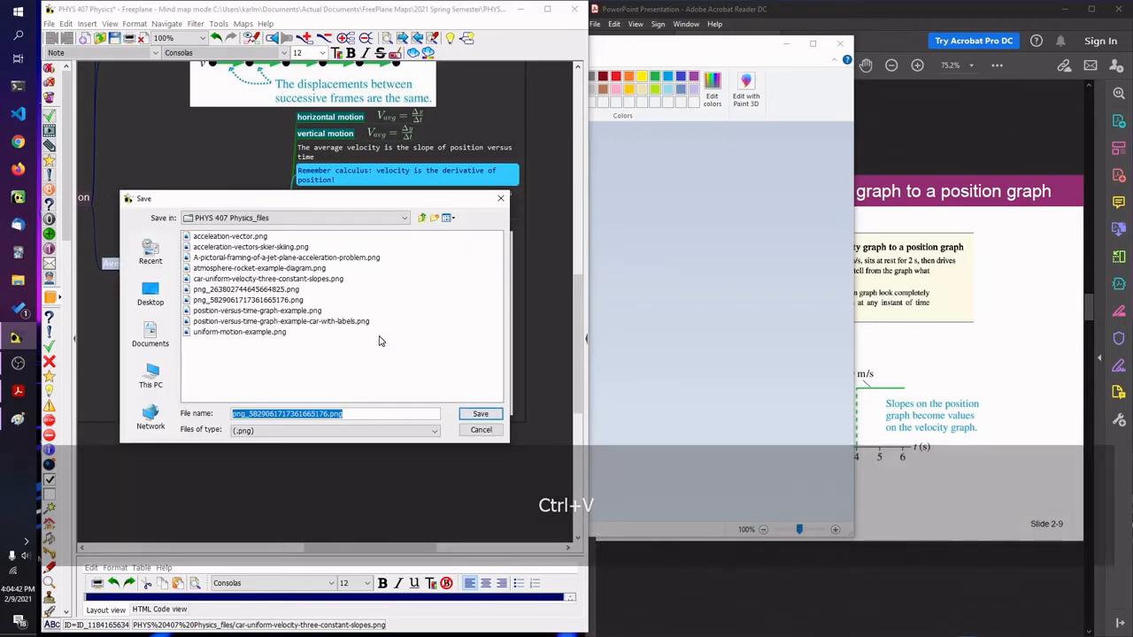
type("piecewise-uniform-car-velocity")
key("Return")
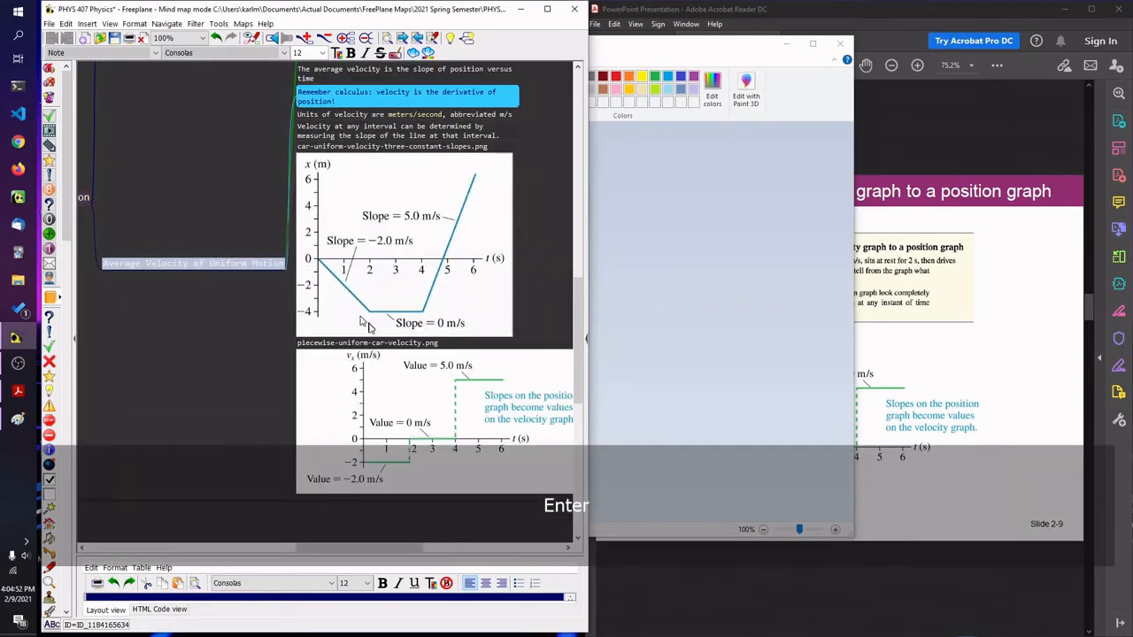
Above the piecewise velocity graph, add the blue-highlighted node "A graph of three constant velocities such as this produces a piecewise graph of velocity".
key("shift+Return")
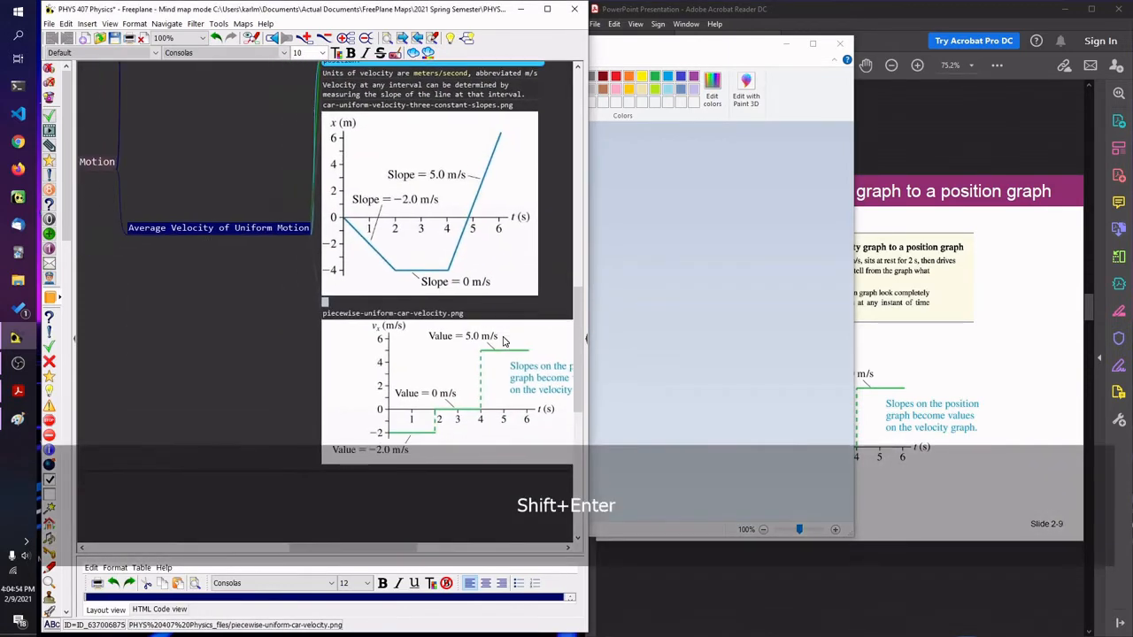
type("E graph of three constant velocities such as this produces a piecewise ")
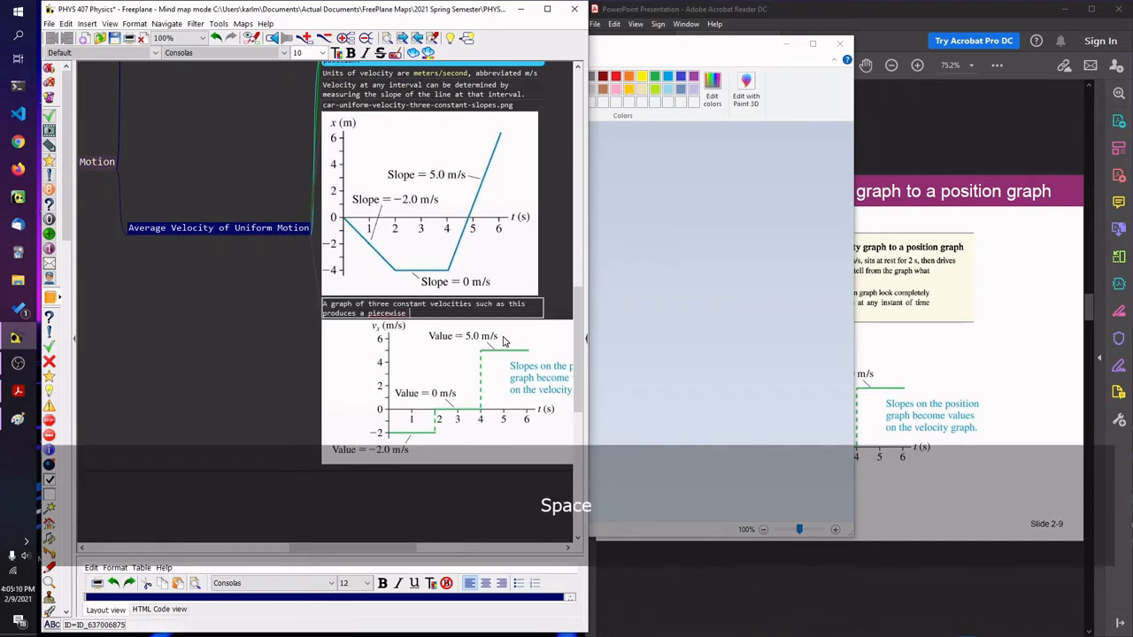
type("graph of velocity")
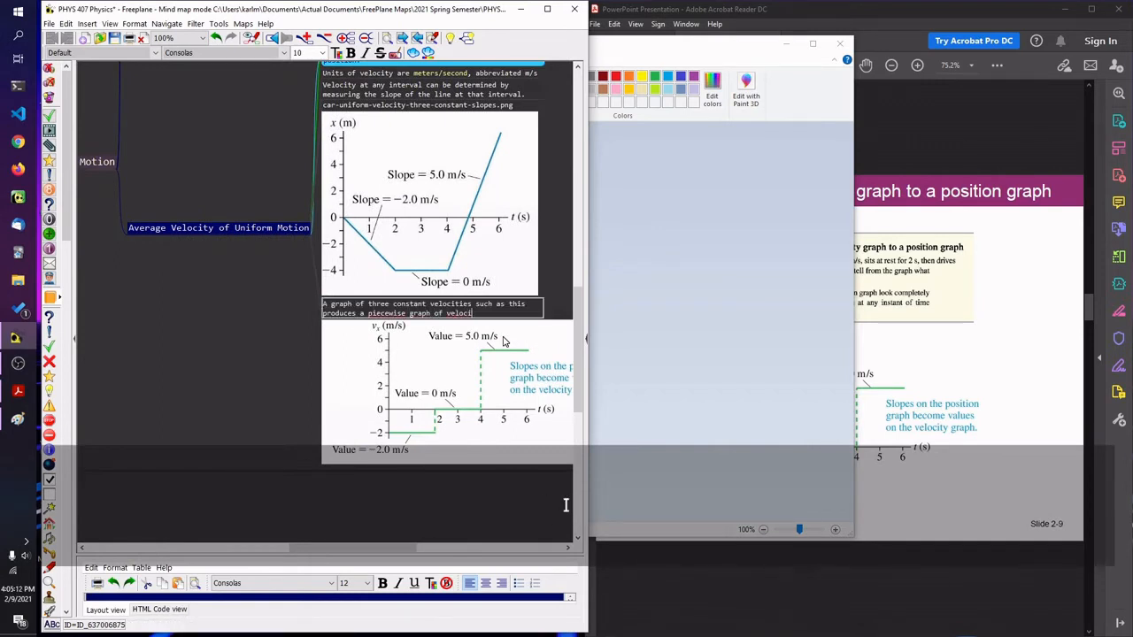
key("Return")
key("F7")
key("Left")
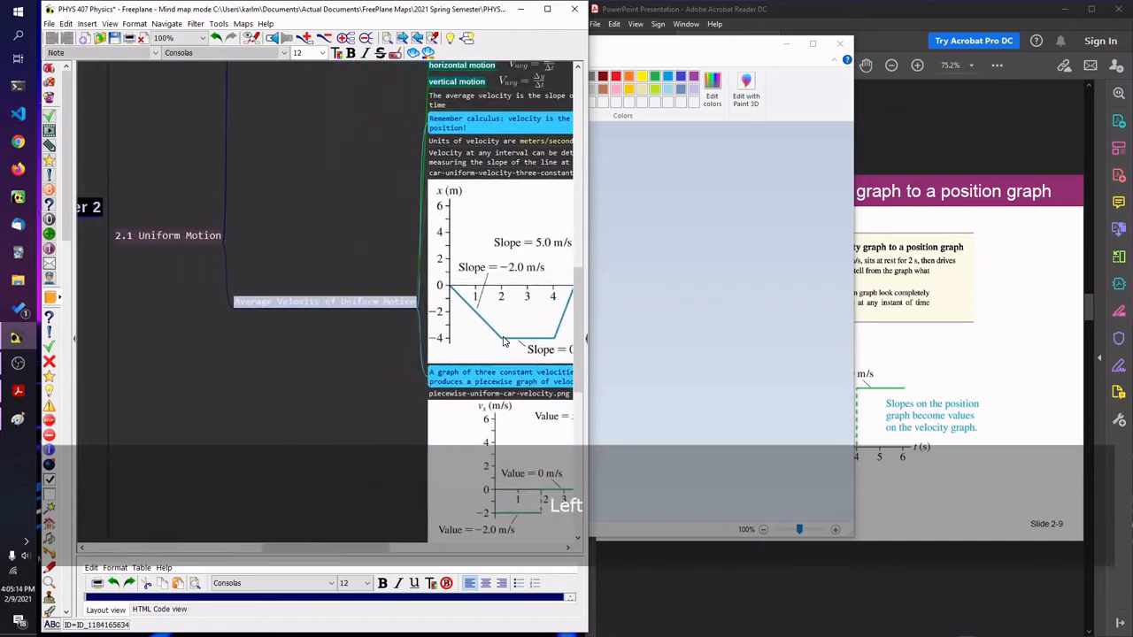
Advance the PDF to slide 2-10, add a "Basic interpreting" section under "2.1 Uniform Motion", and fold the "Average Velocity of Uniform Motion" branch.
left_click(985, 175)
scroll(869, 397, "down", 1)
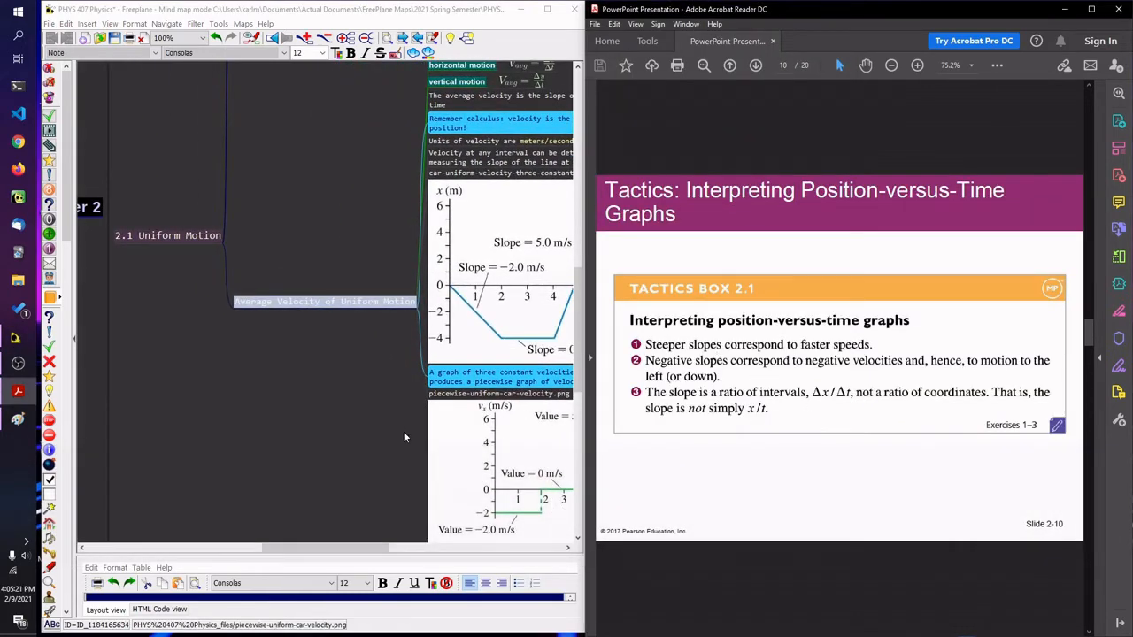
left_click_drag(404, 431, 337, 391)
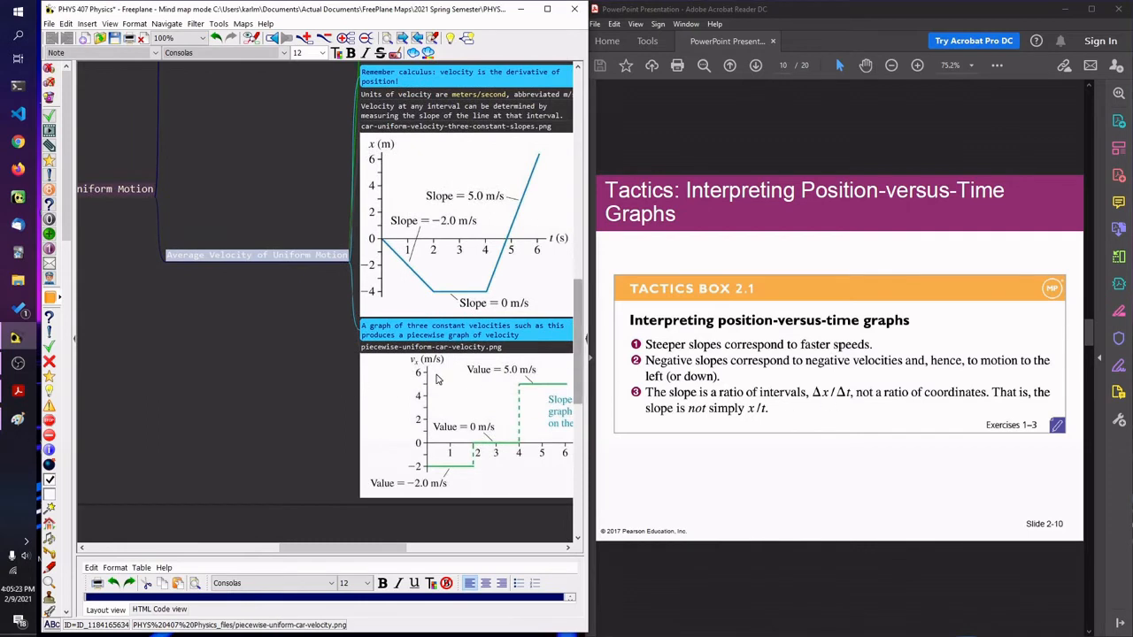
key("Return")
type("Basic interpreting")
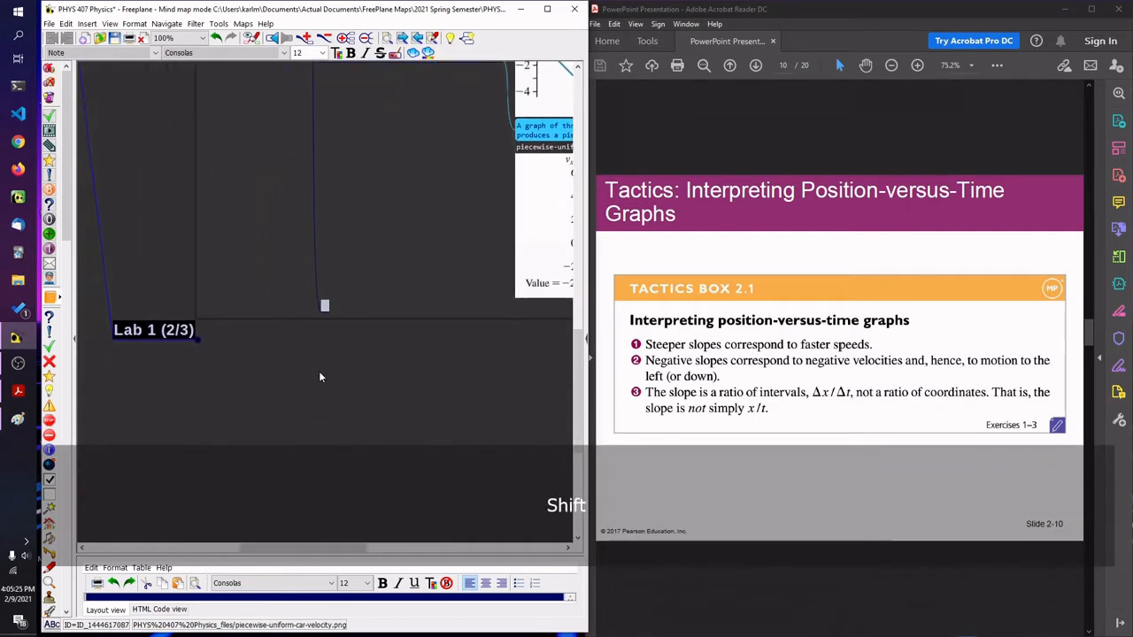
key("Return")
key("Up")
key("Down")
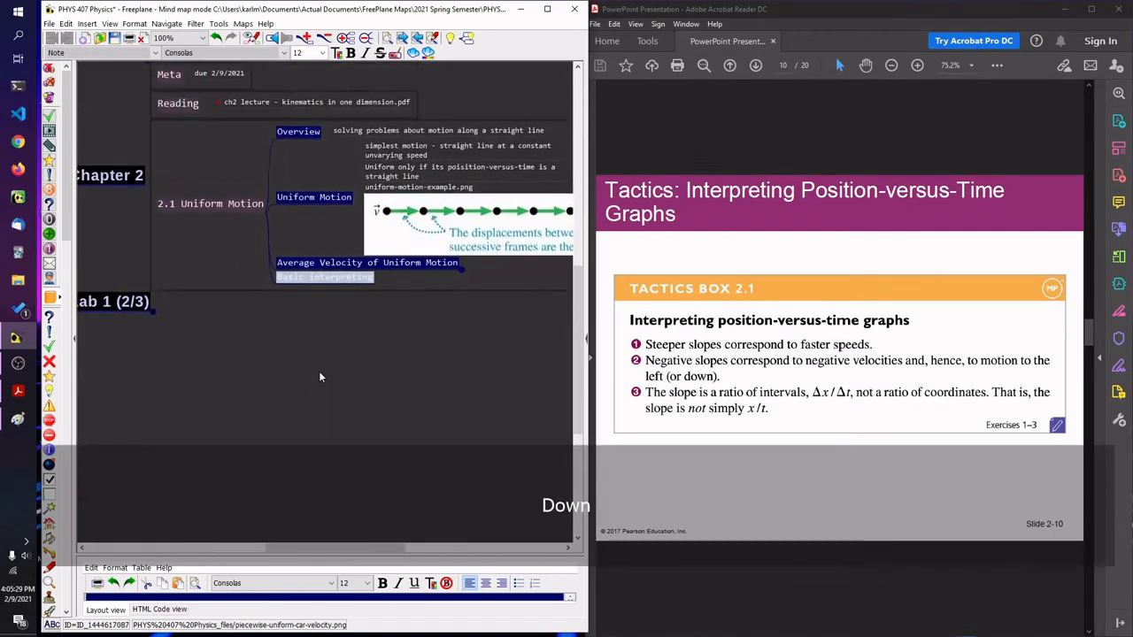
Under "Basic interpreting", add the notes "- Steeper slopes = faster speeds" and "- negative slopes = negative velocities - motion to the left or down".
key("Insert")
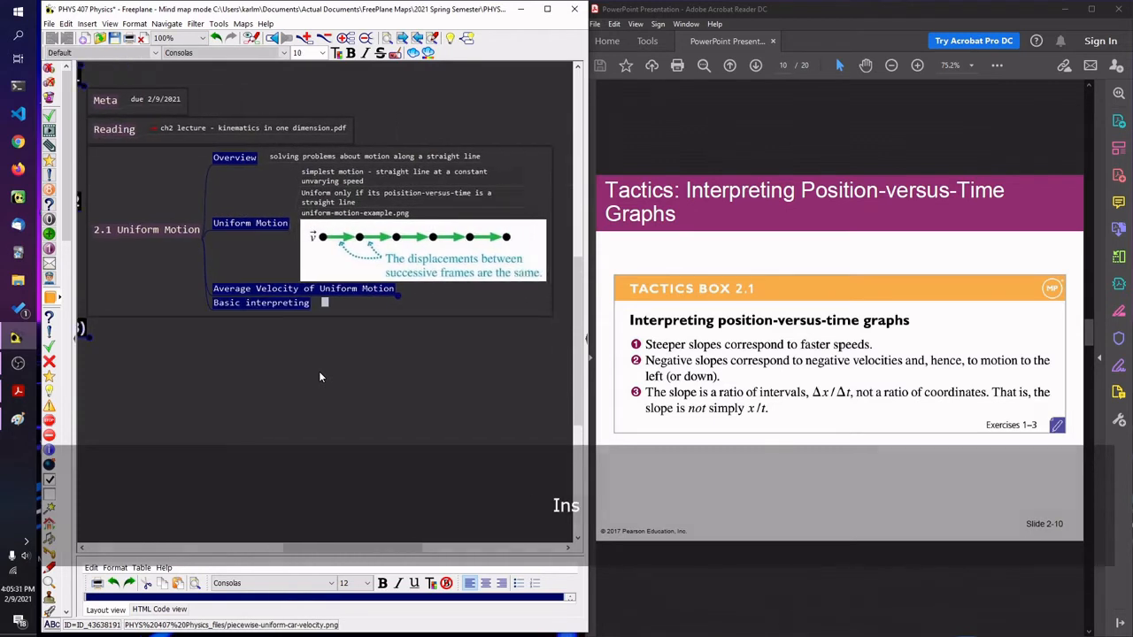
type("- Steeper slopes = faster speeds")
key("Return")
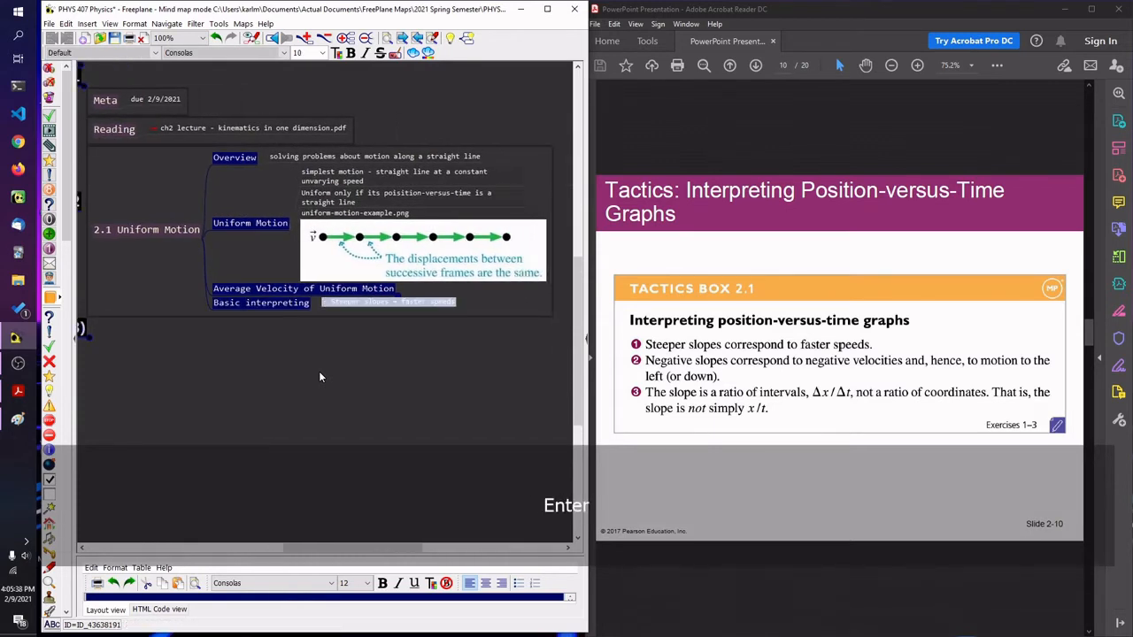
key("Return")
type("- negative slopes = negative velocities")
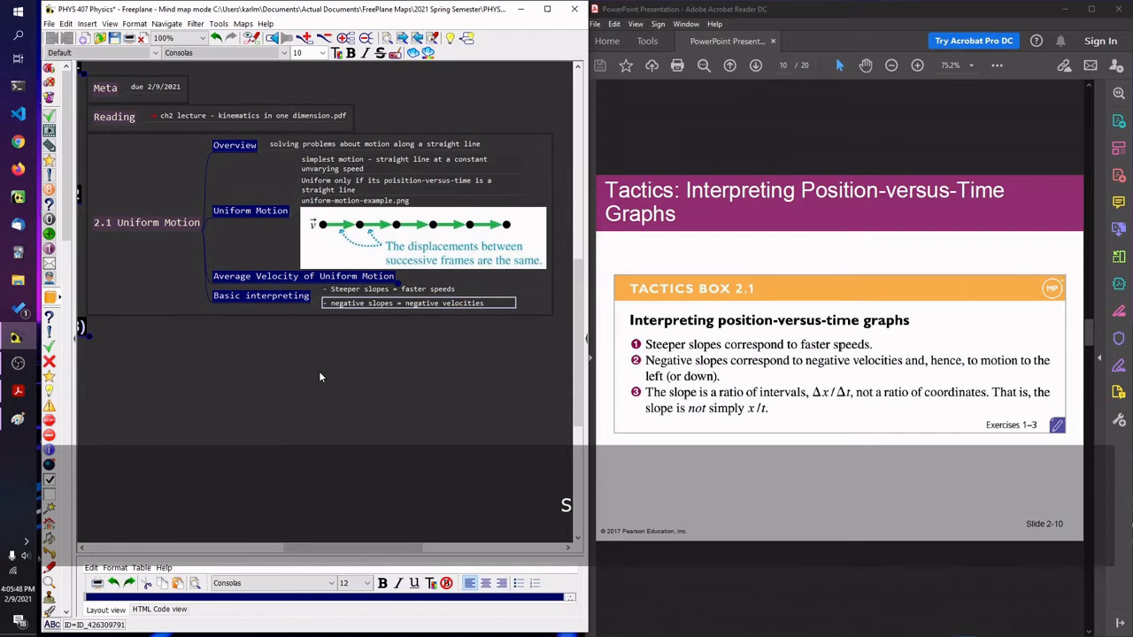
type(" - motion to the left or down")
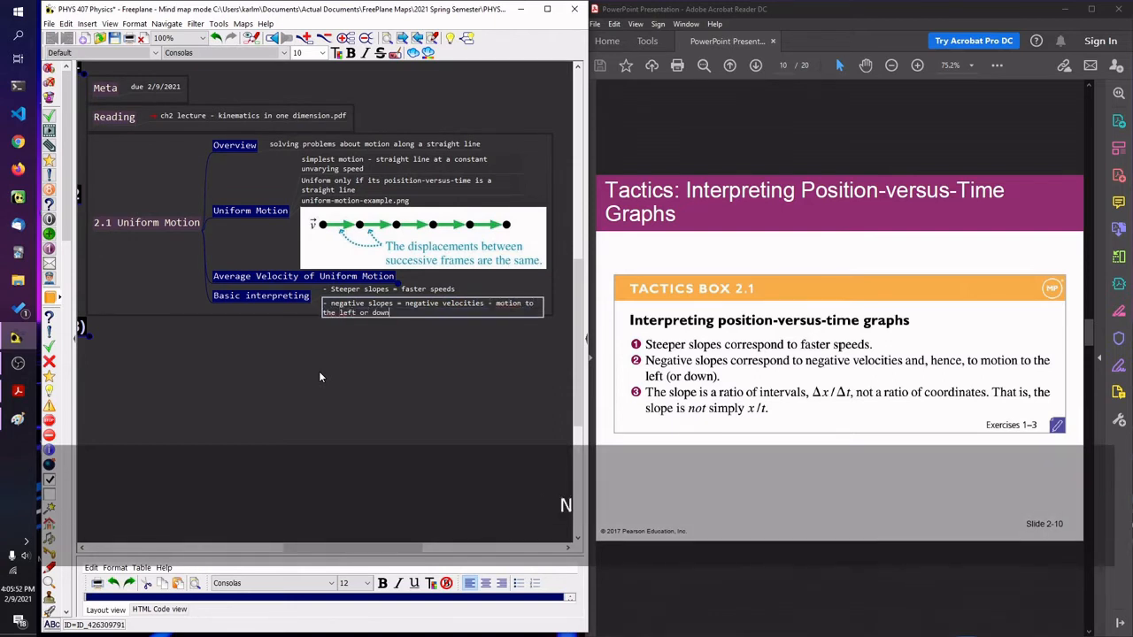
key("Return")
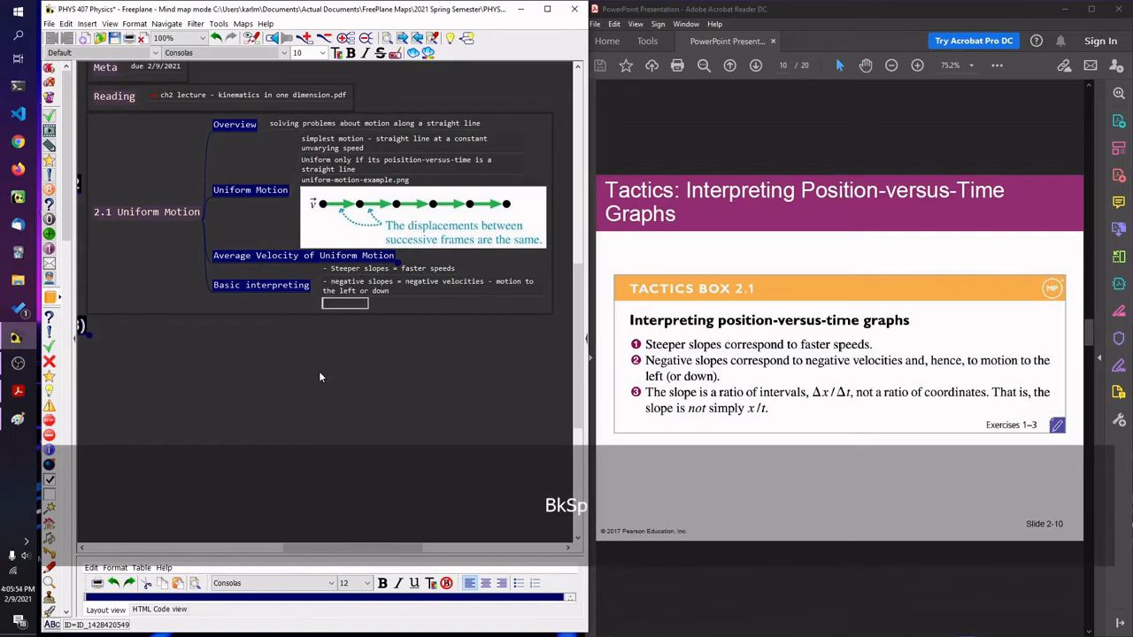
Add the note "- slope is a ratio of intervals delta x/delta t, not a ratio of coordinates. It is not x/t", italicizing "not".
type("slope is a ratio of intervals delta")
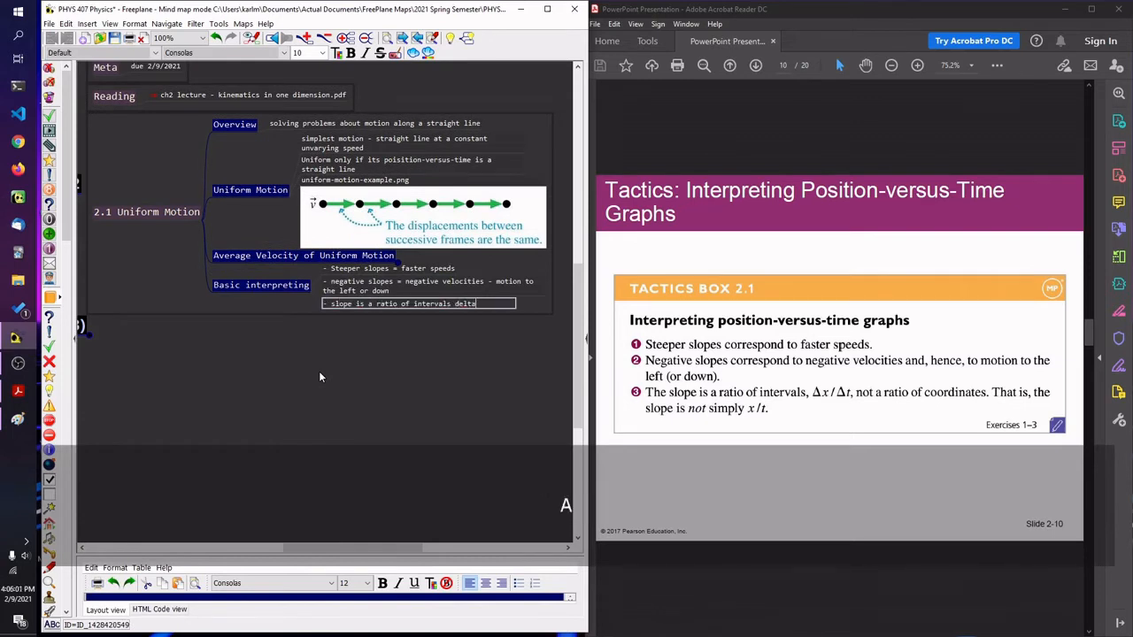
type(" x/delta t,")
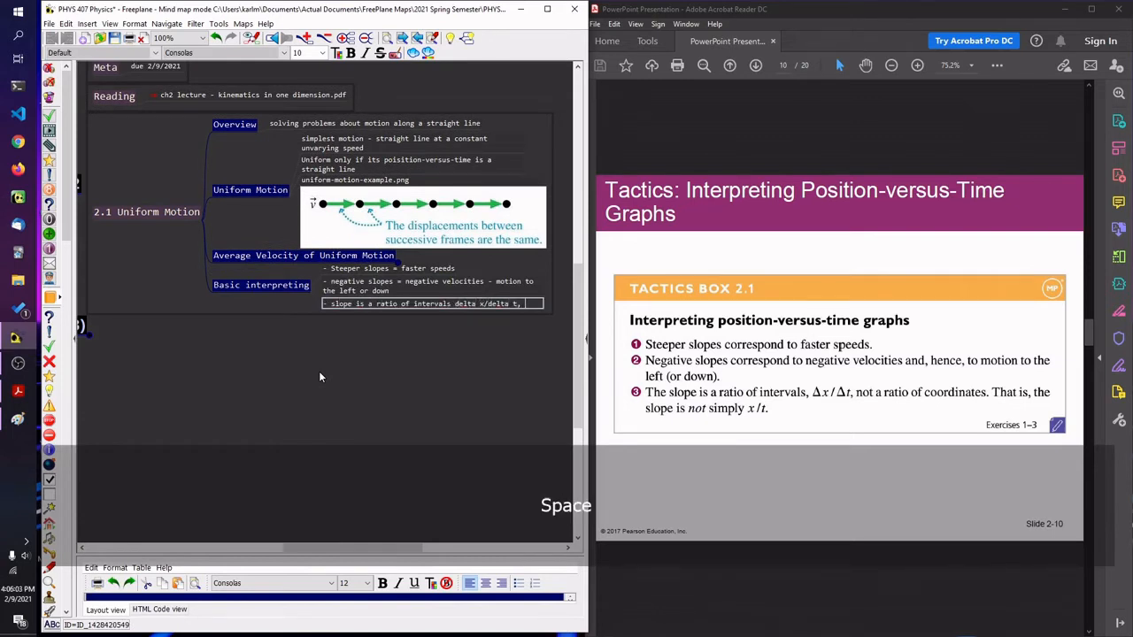
key("ctrl+i")
type("not")
key("ctrl+i")
type("a ratio of coordinates. ")
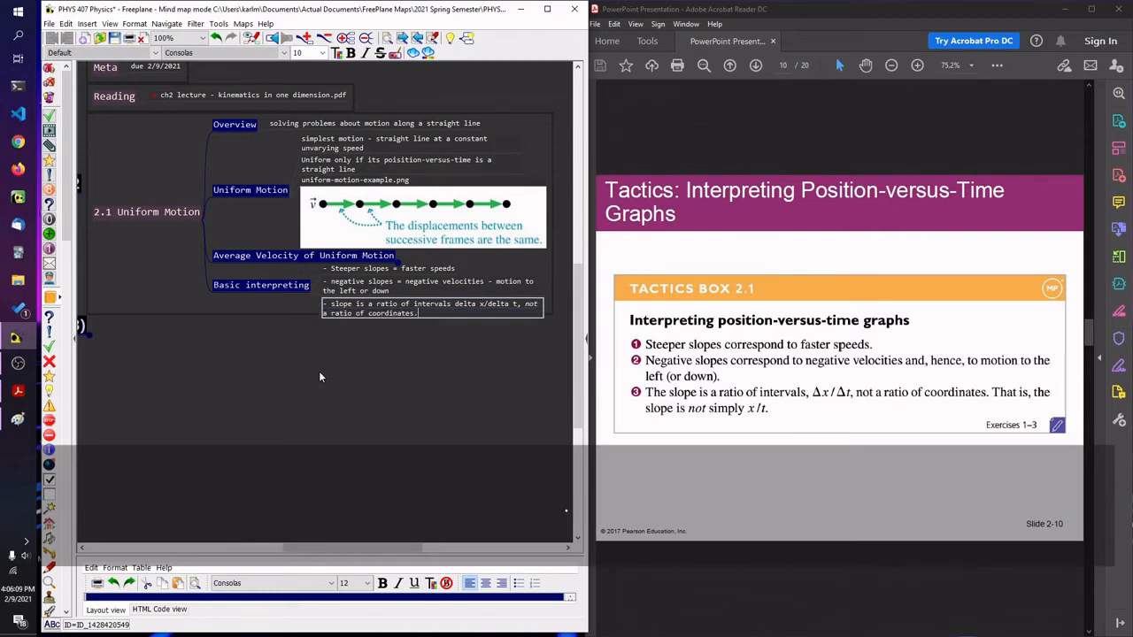
type("It is ")
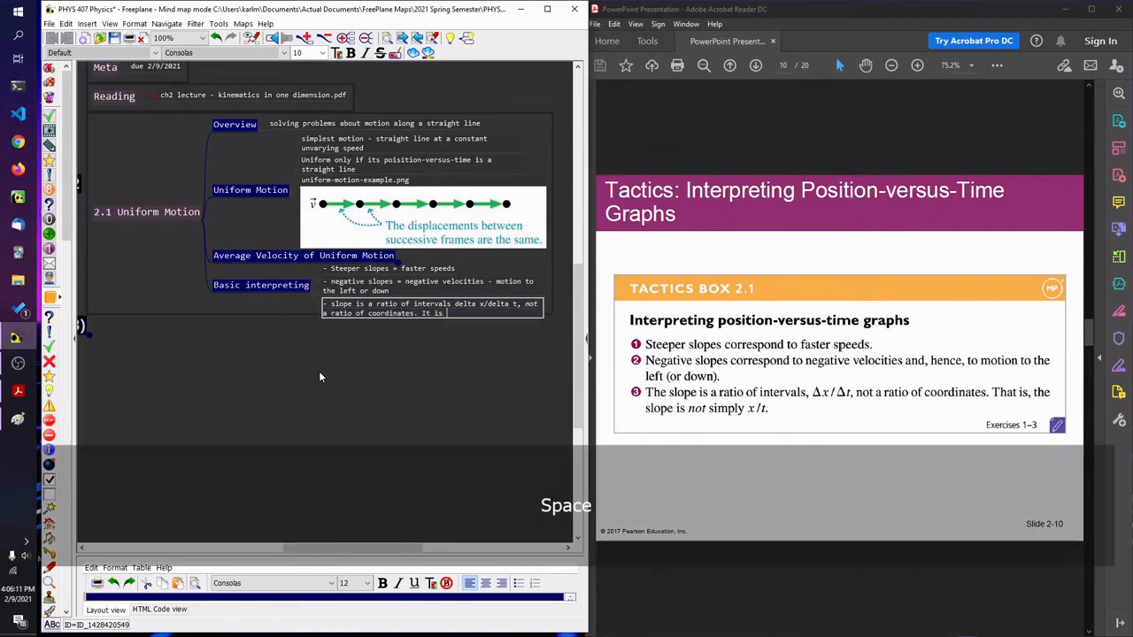
type("not x/t")
key("Return")
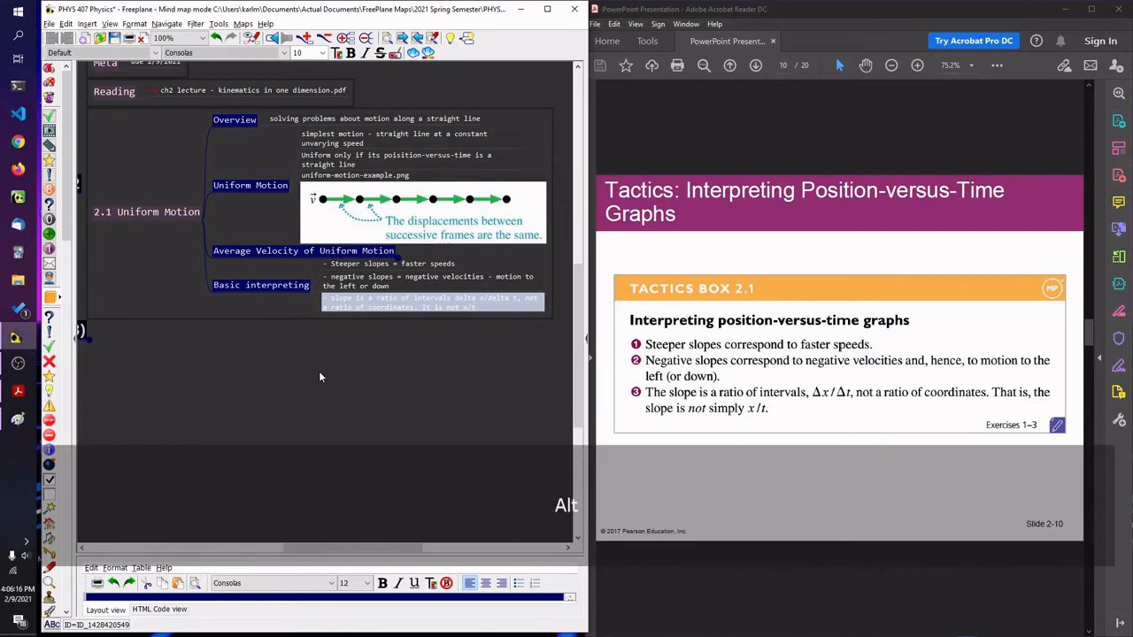
Color the first "not" in the slope-ratio note light red and return to the "Basic interpreting" node.
key("alt+Return")
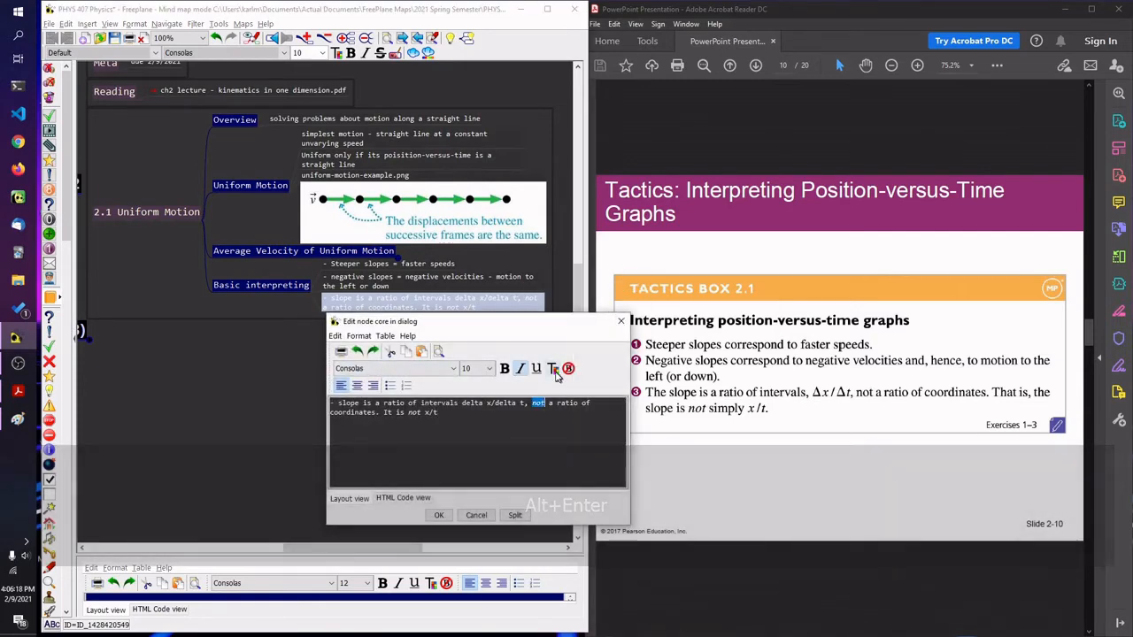
left_click(553, 369)
left_click(568, 291)
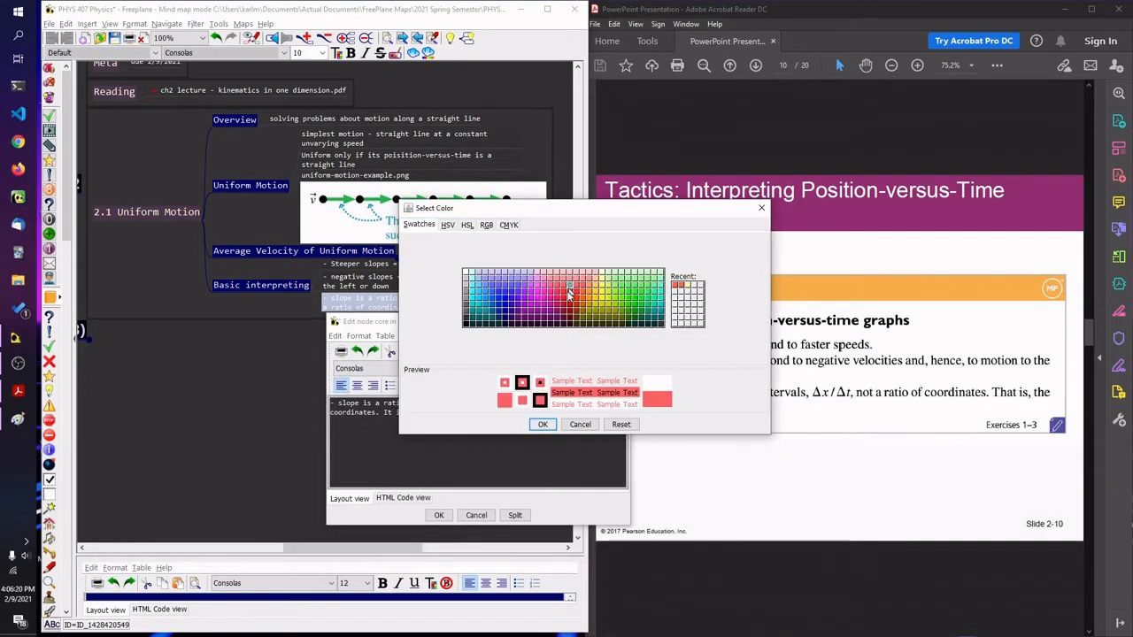
left_click(542, 424)
left_click(439, 515)
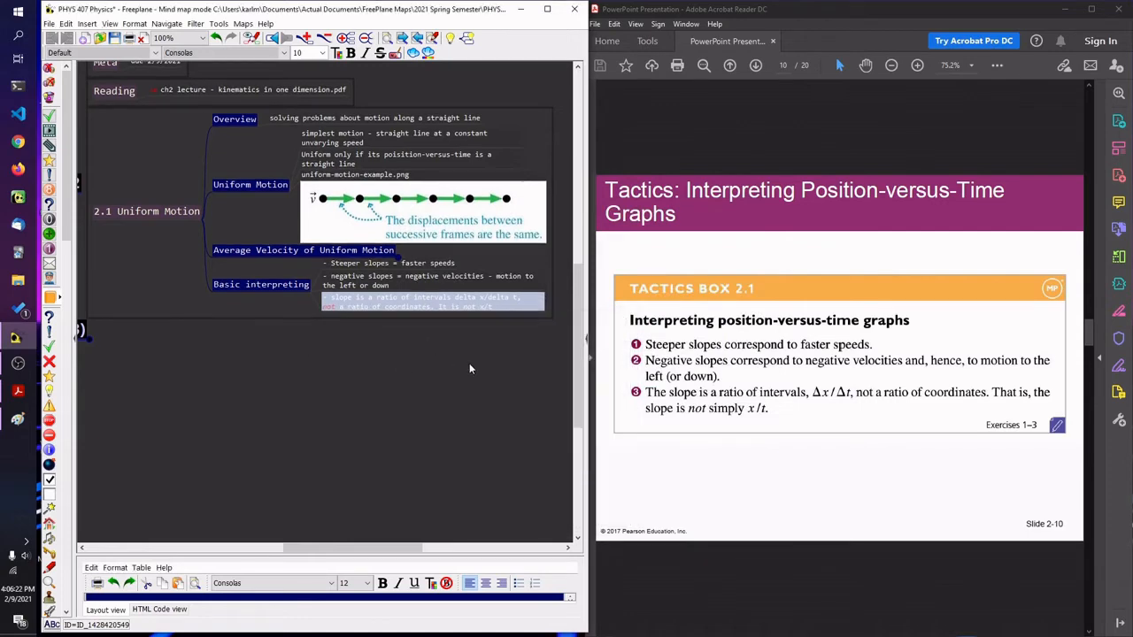
key("Left")
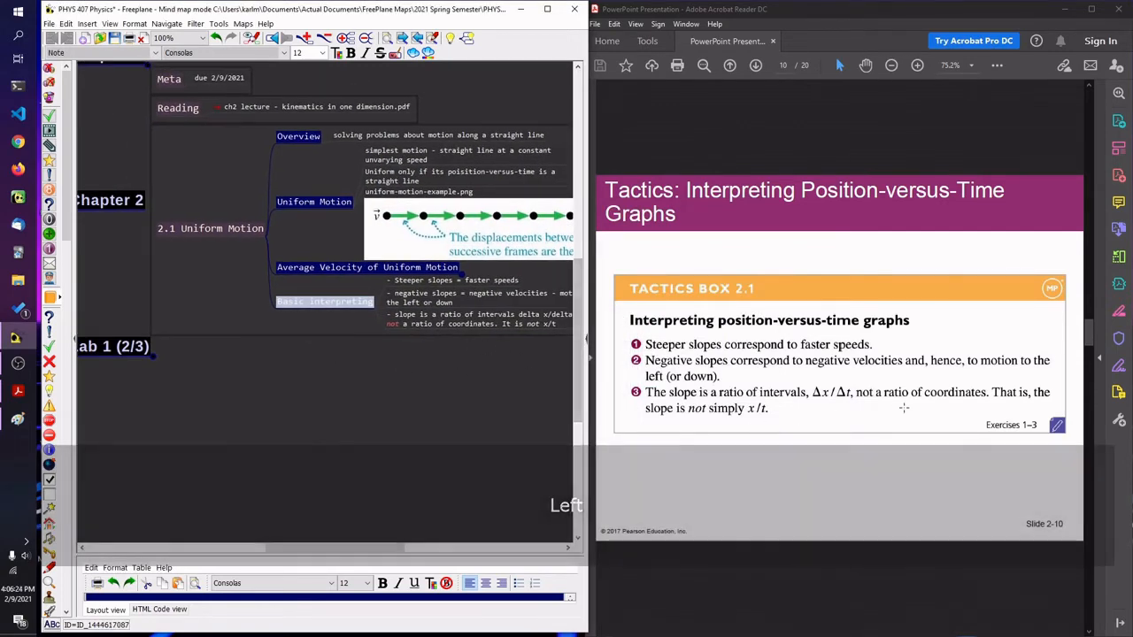
Advance the PDF to slide 2-11 and add a "Mathematics of Uniform Motion" section after "Basic interpreting".
scroll(904, 408, "down", 1)
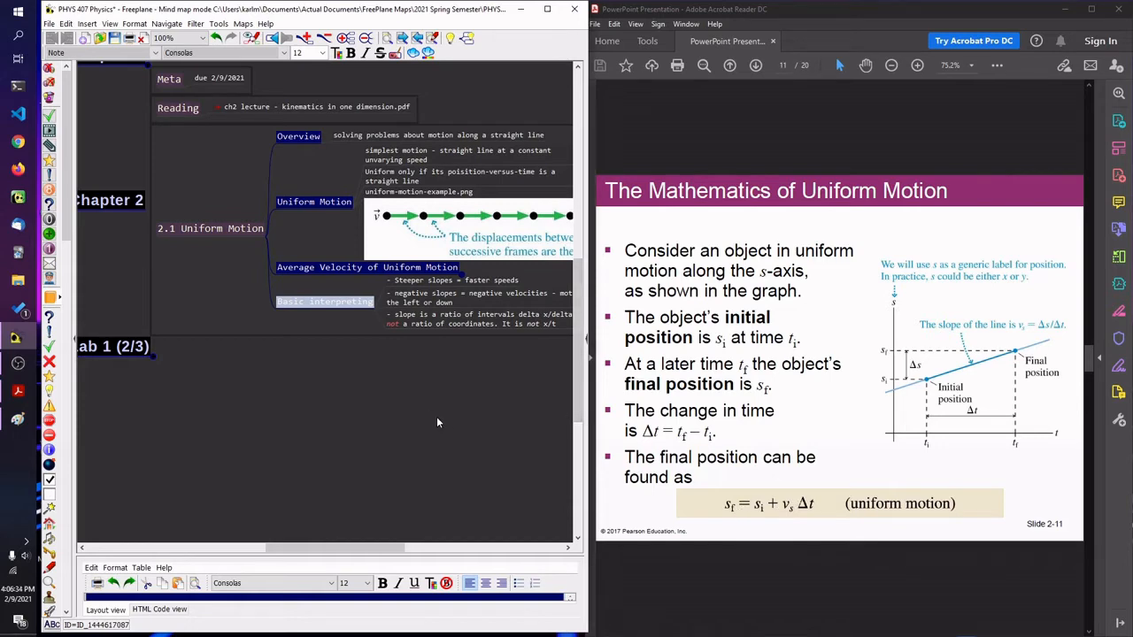
key("Return")
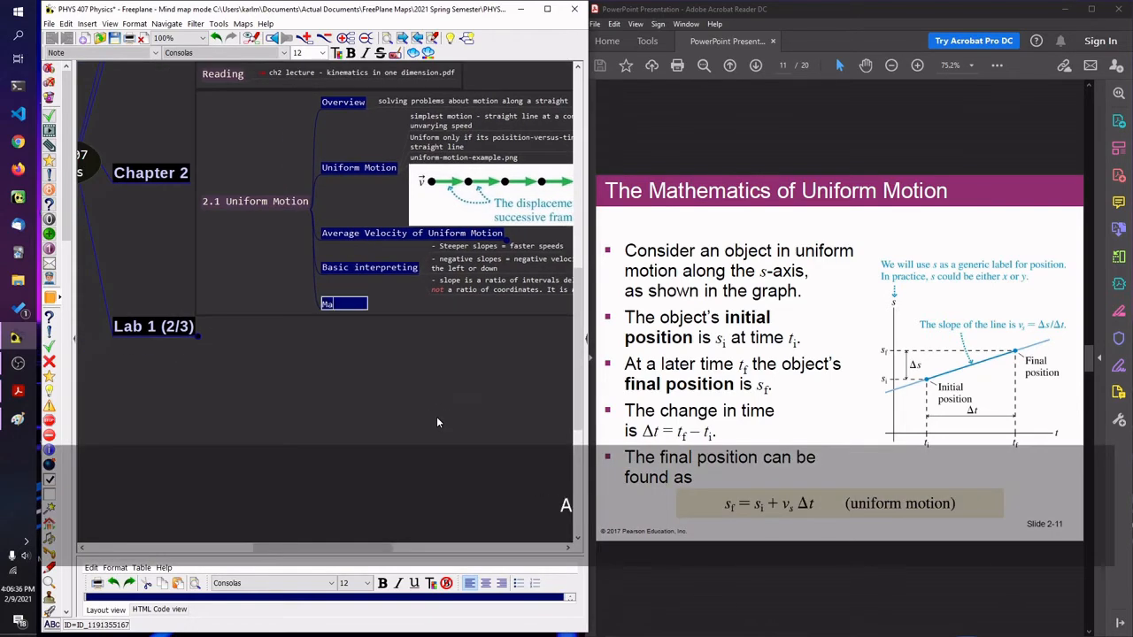
type("Mathematics of Uniform Motion")
key("Return")
Under "Mathematics of Uniform Motion", add the note "Consider an object whose initial position is given by S_i and Time_i".
key("Insert")
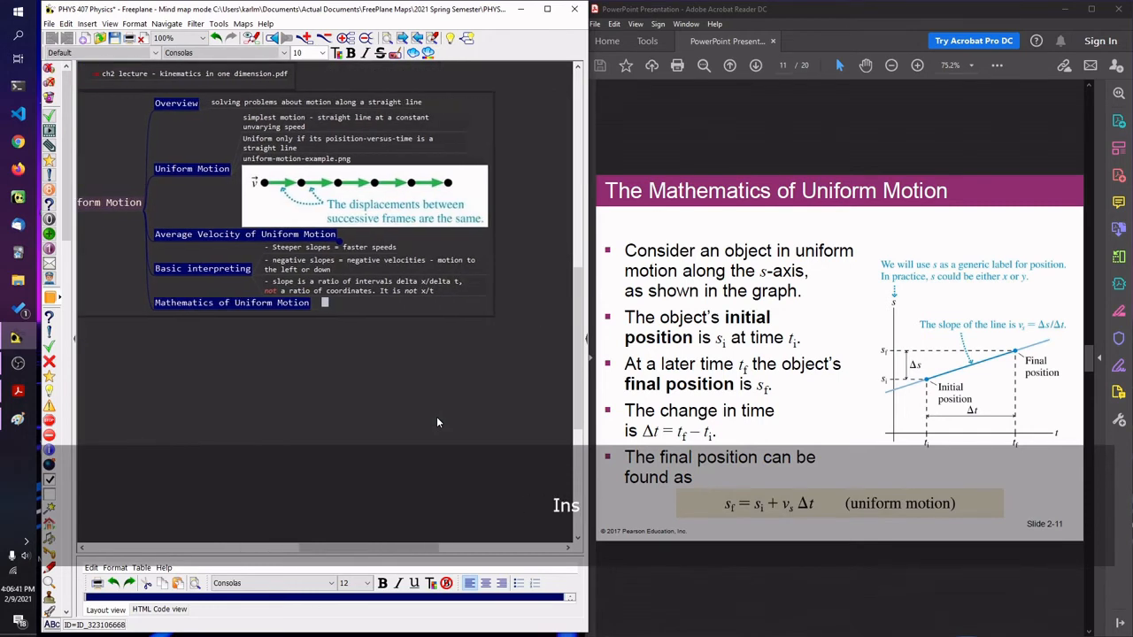
type("Consider an object whose initial position is given by S_i and Time_i")
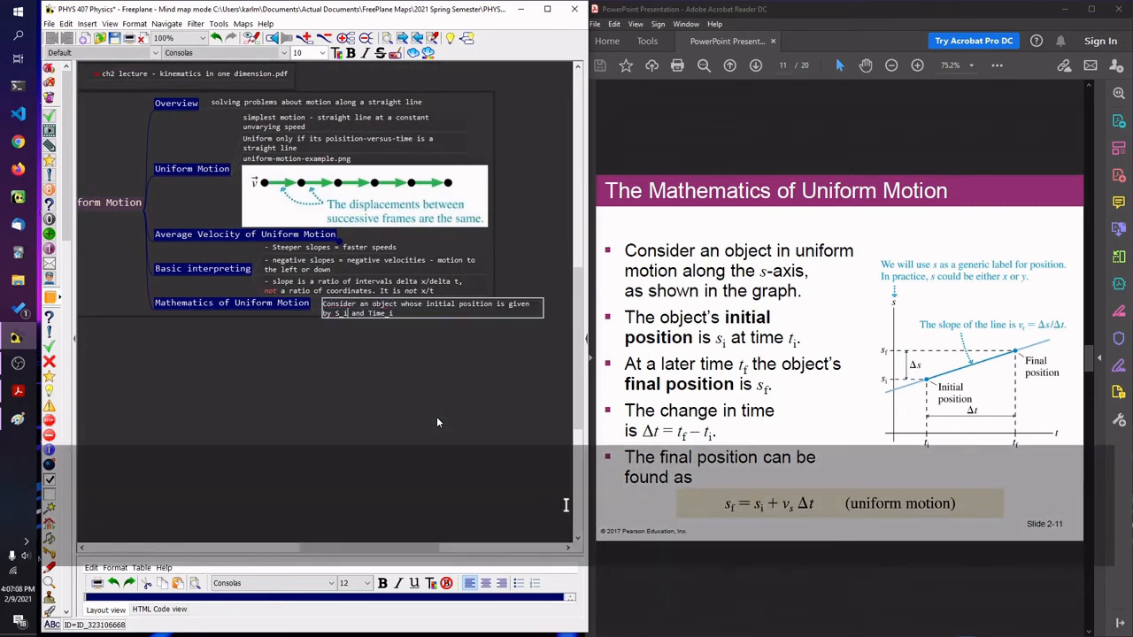
key("End")
key("Return")
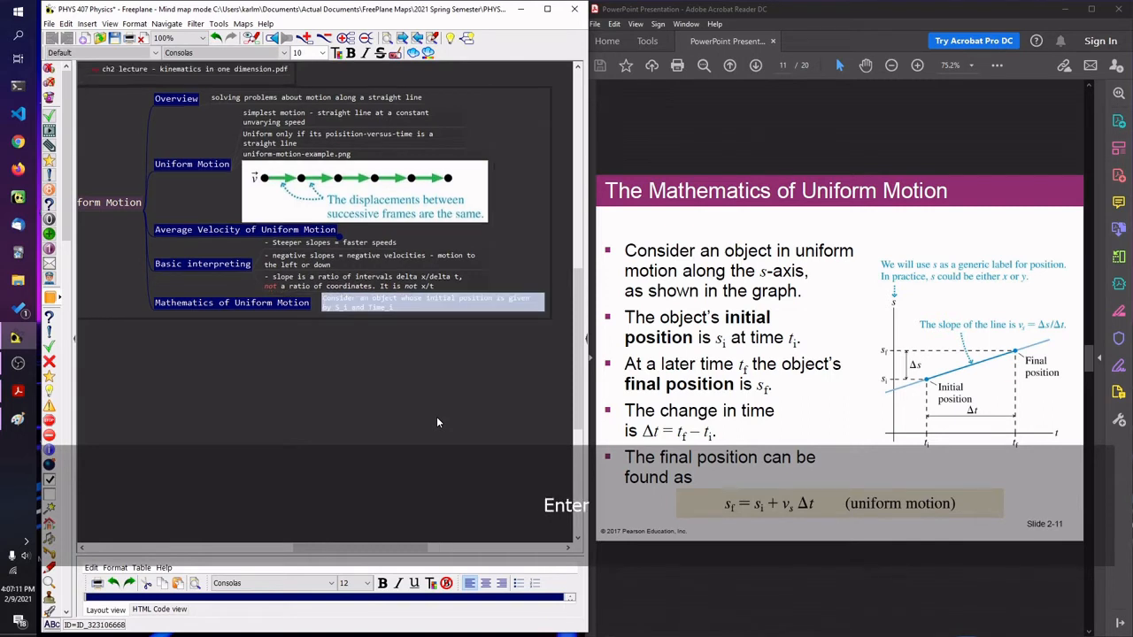